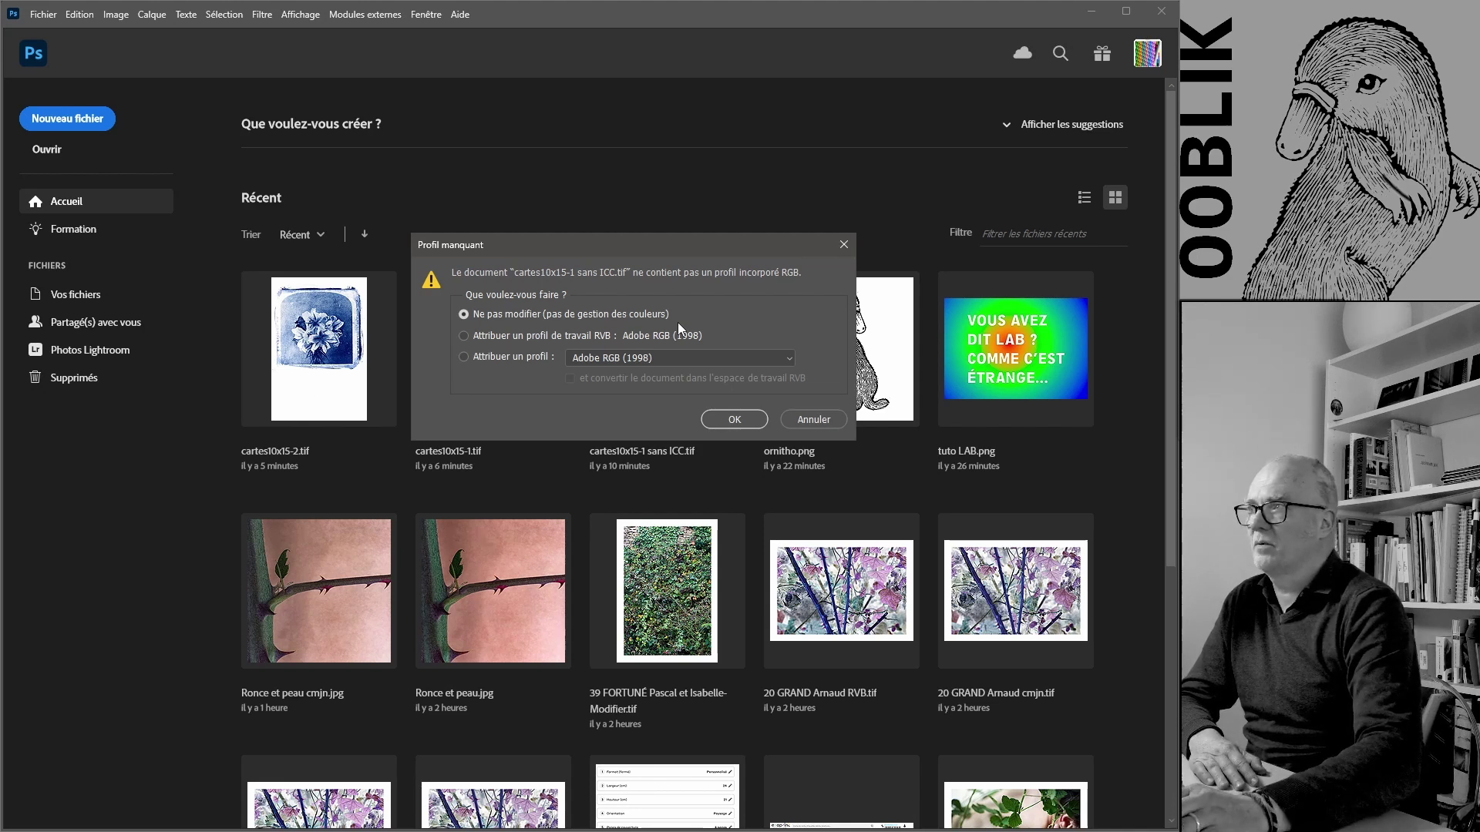
Open "cartes10x15-1 sans ICC.tif" with the working RGB profile Adobe RGB (1998) assigned, and check the document profile display.
click(490, 337)
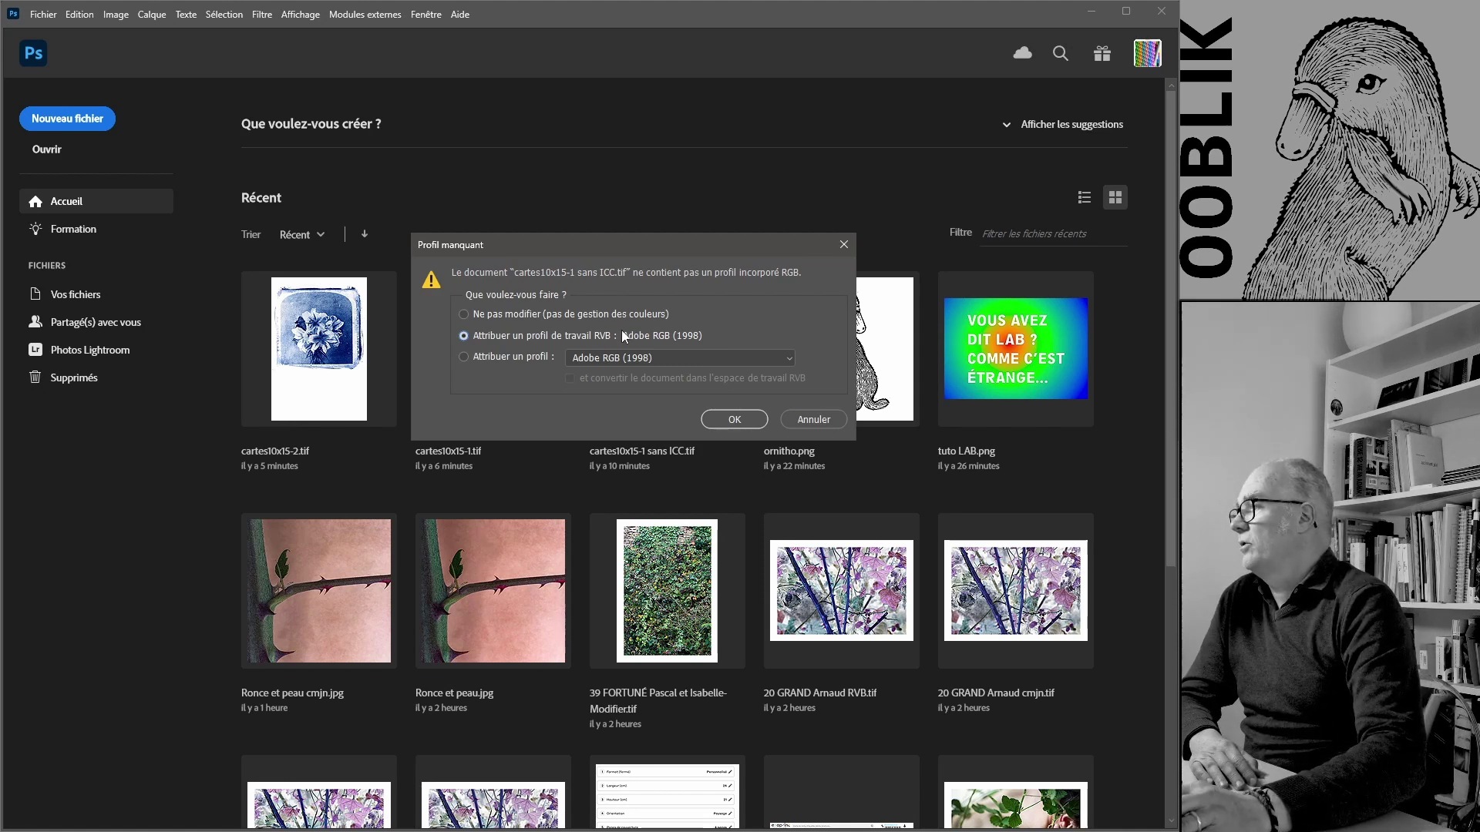
click(464, 357)
click(632, 356)
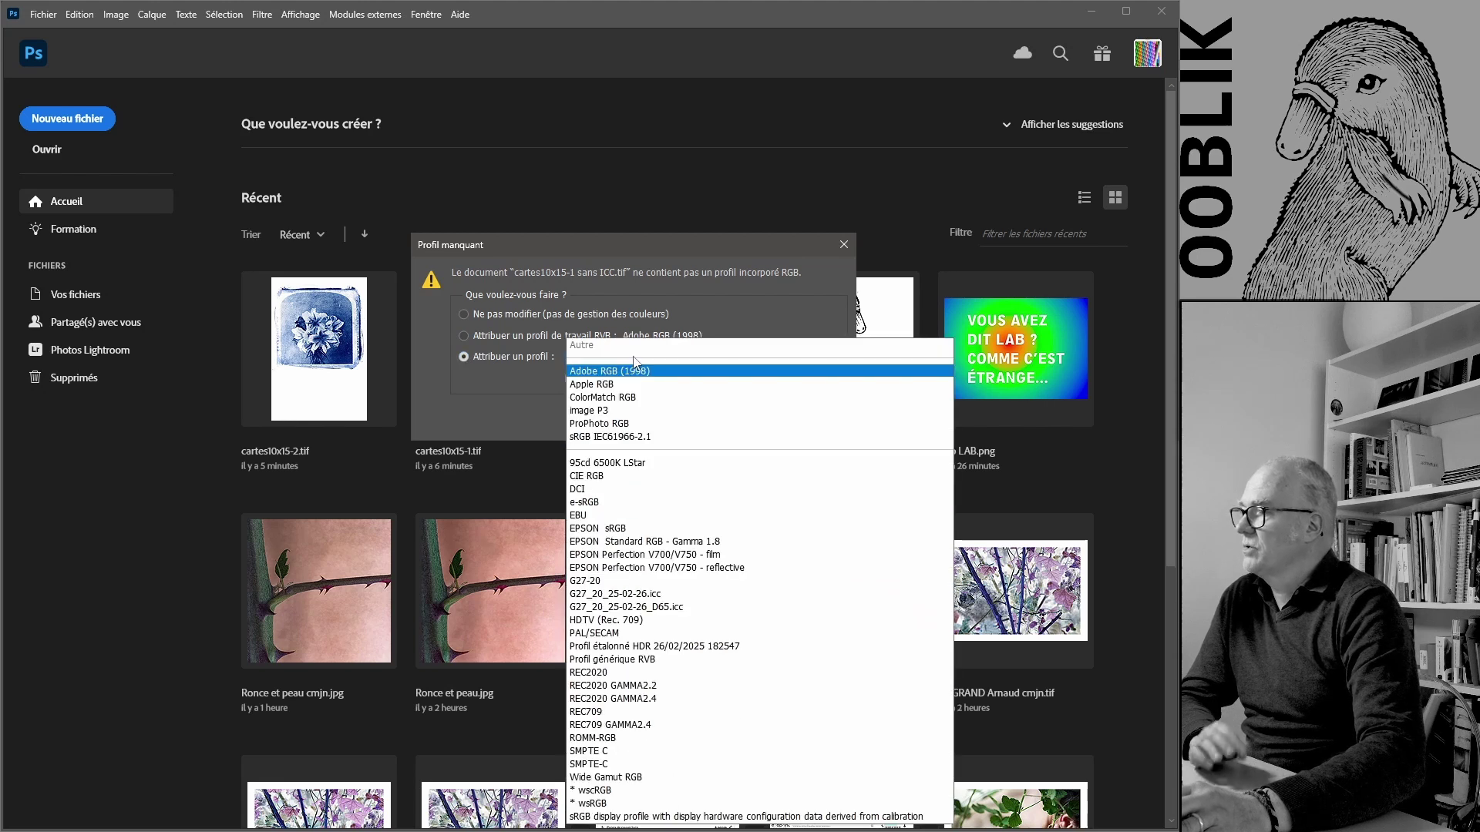
click(629, 437)
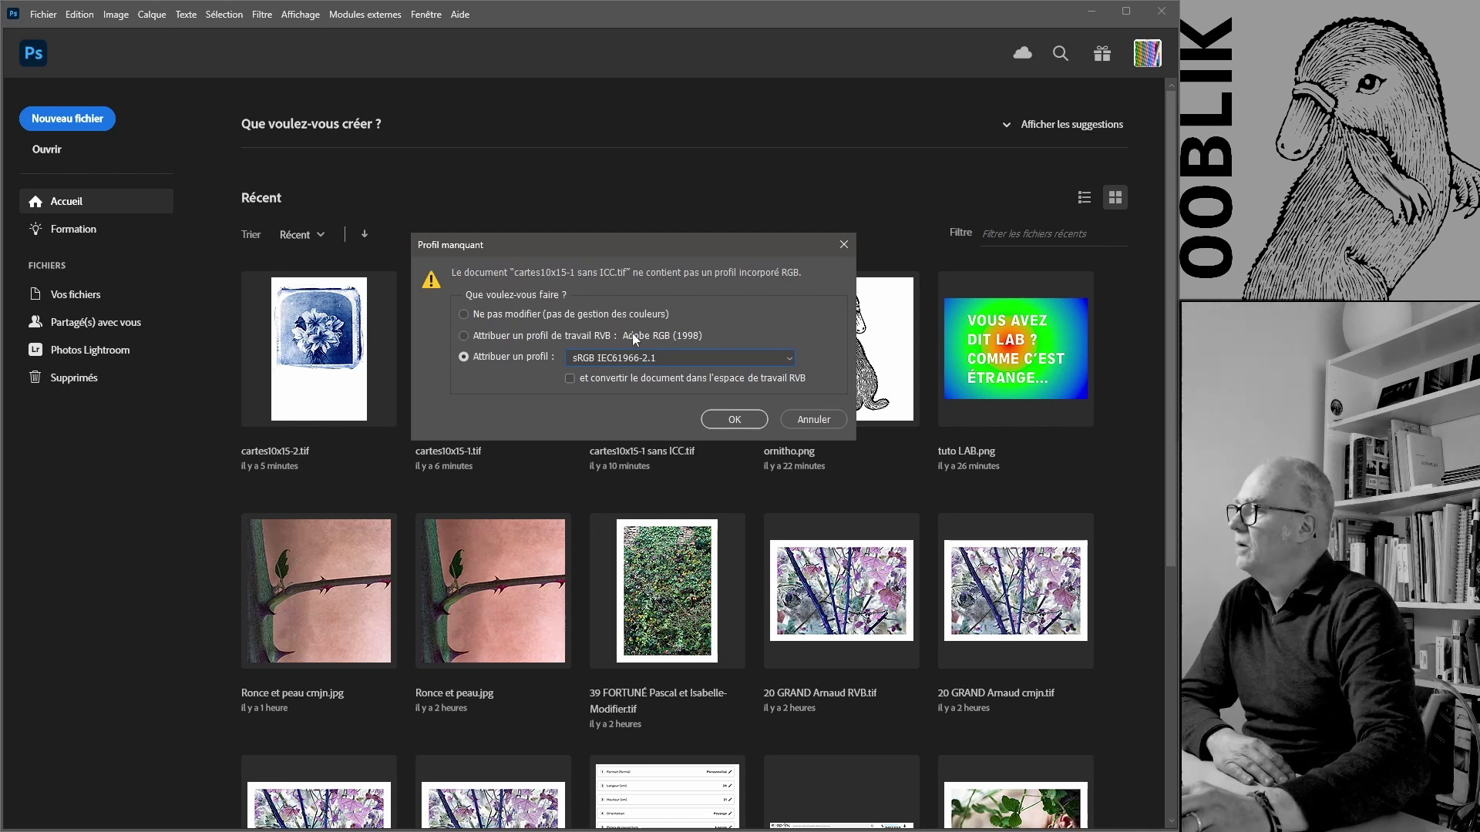
click(464, 336)
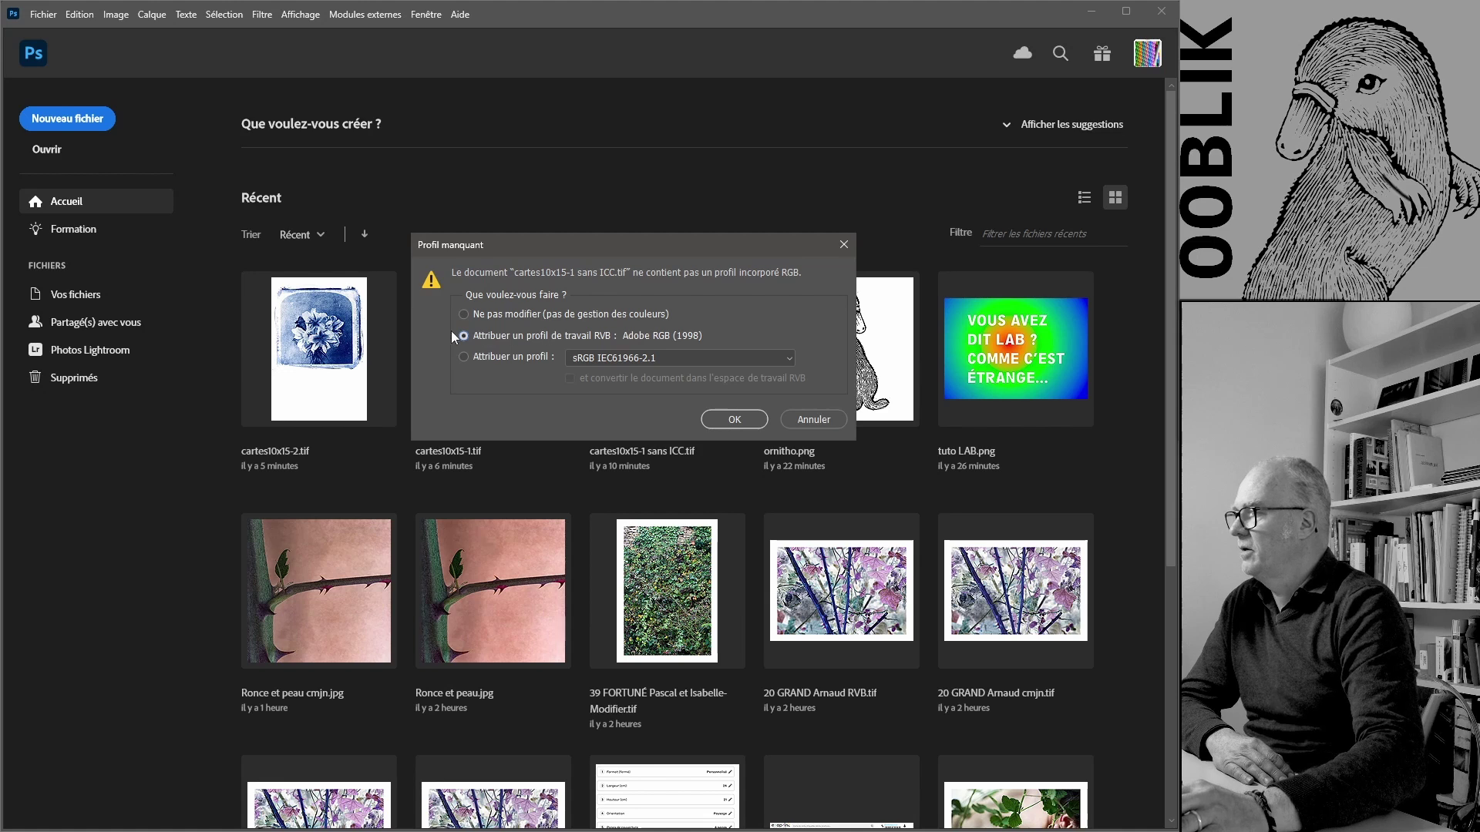
click(728, 420)
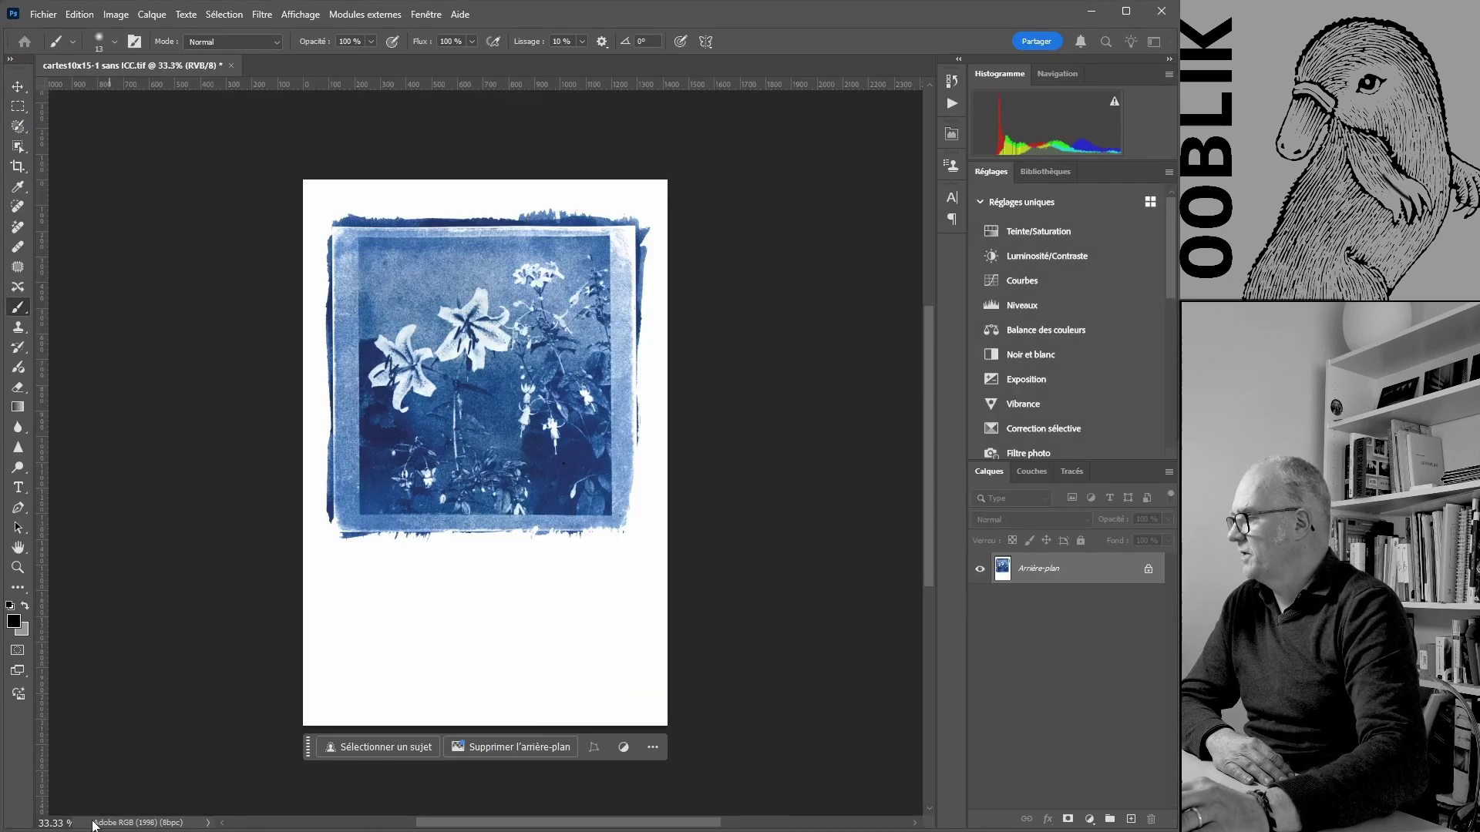
click(206, 823)
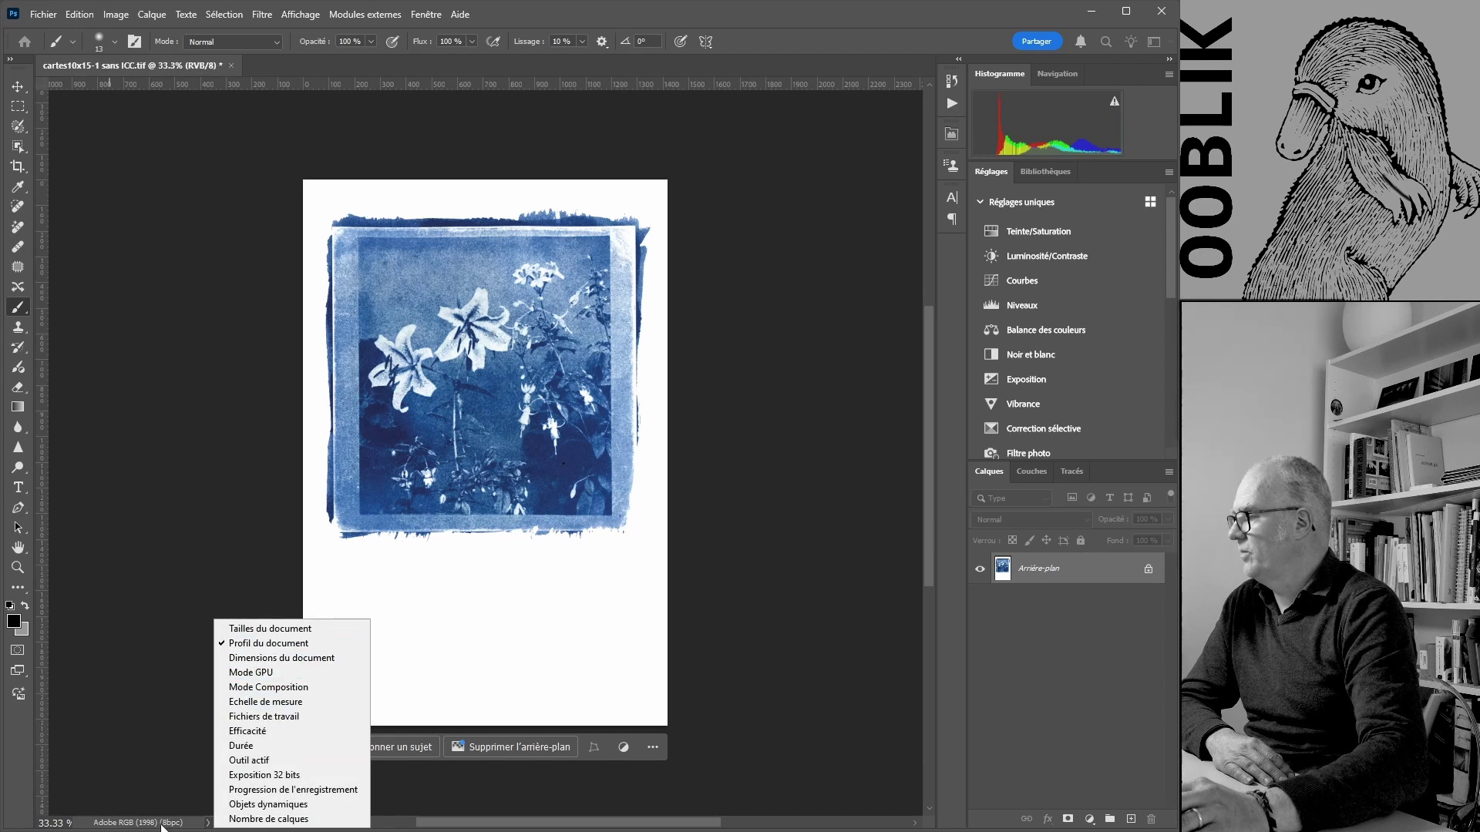
click(168, 390)
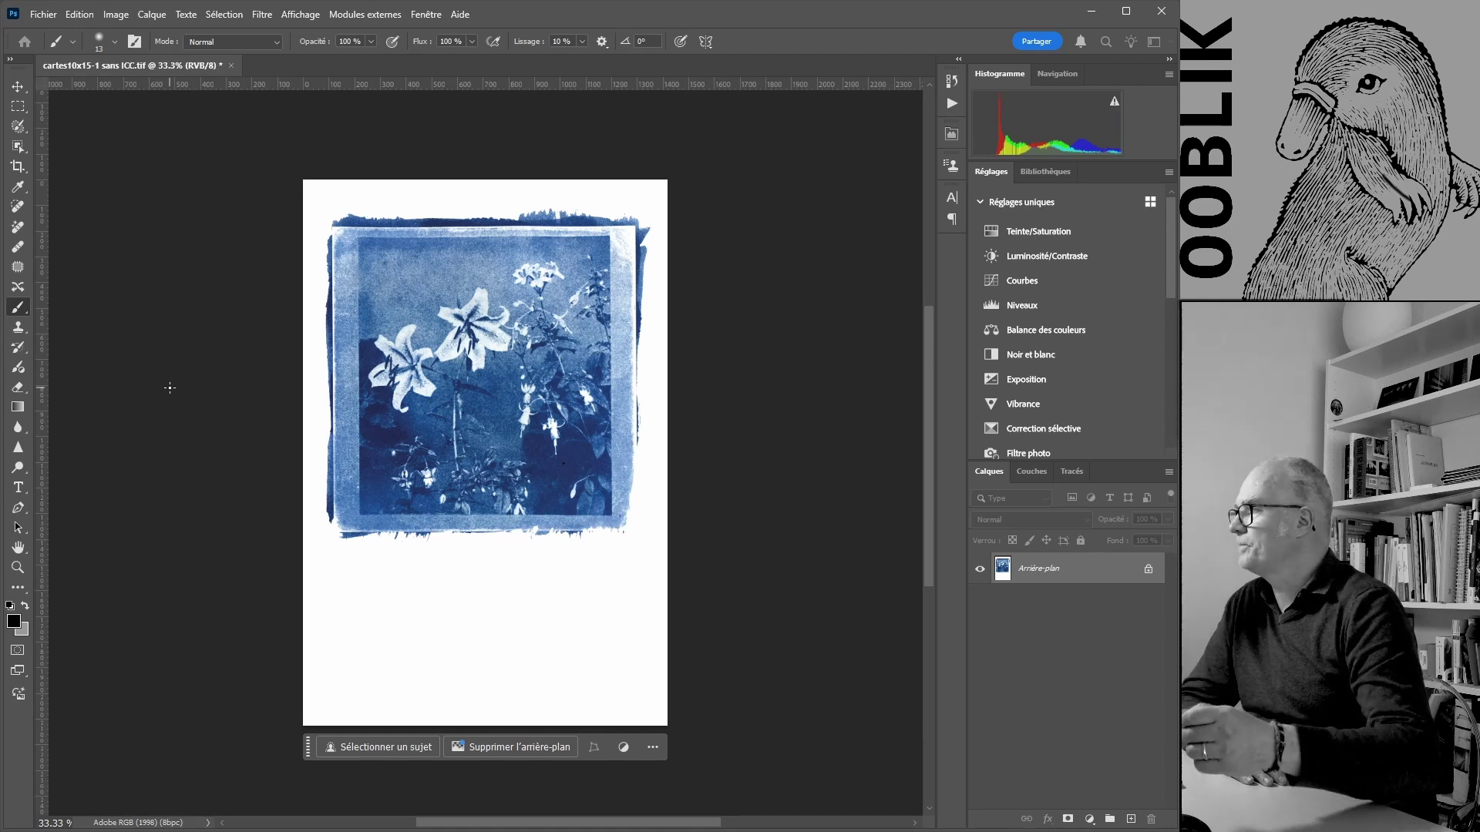
Start saving the document under a new name as TIFF, with the Adobe RGB (1998) ICC profile embedded.
click(43, 15)
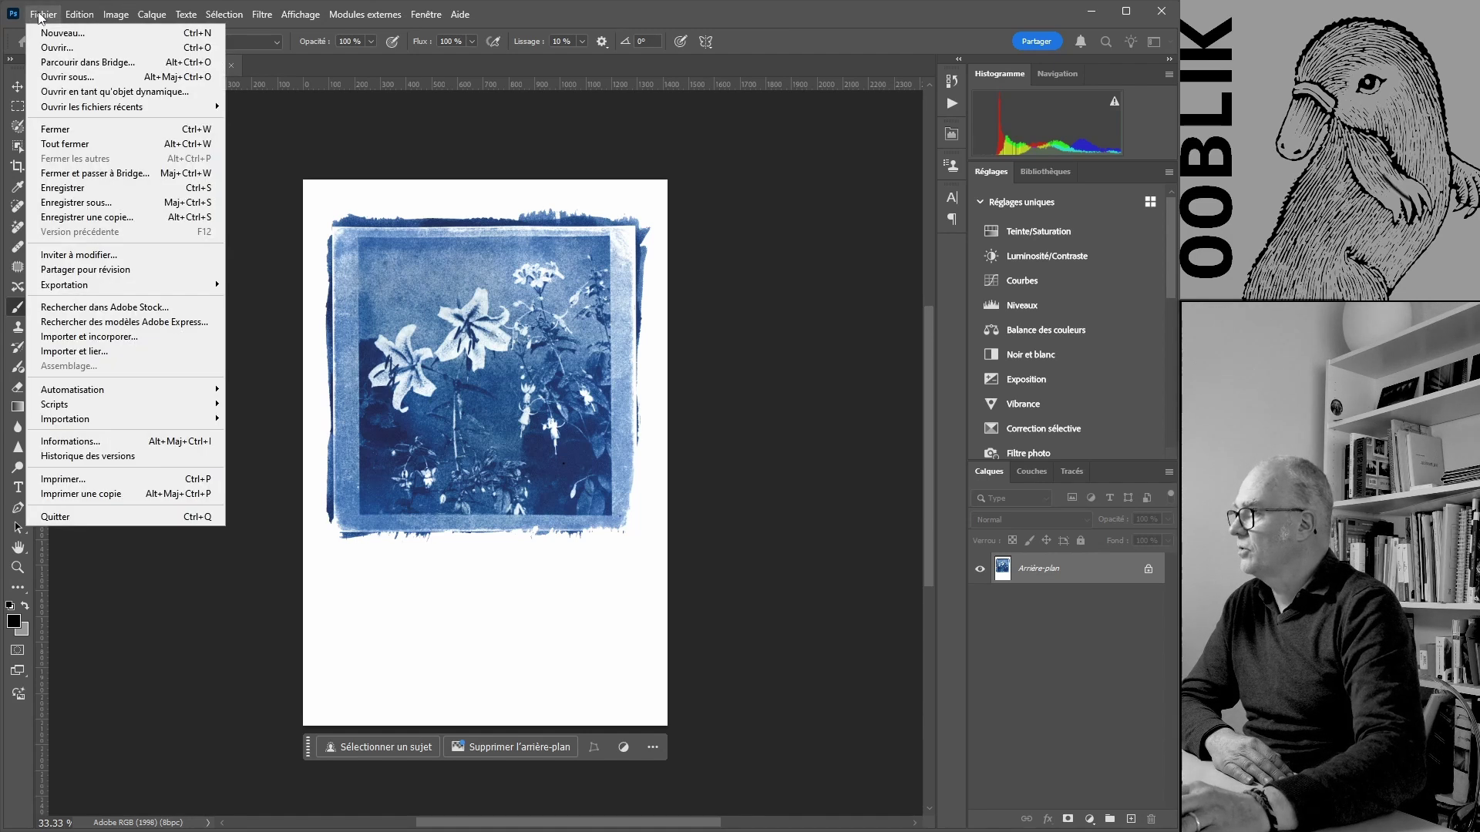
click(82, 205)
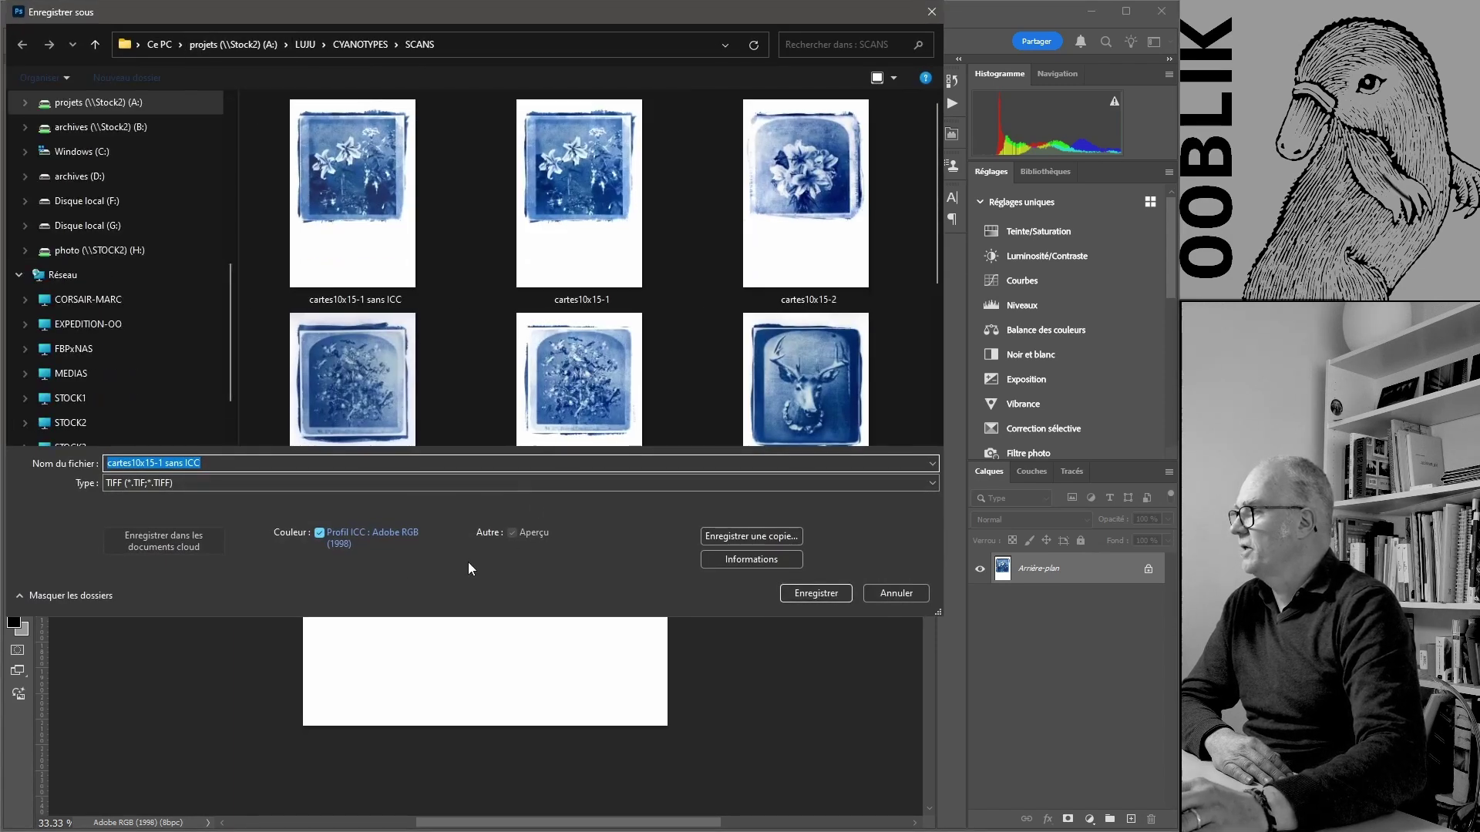
click(320, 533)
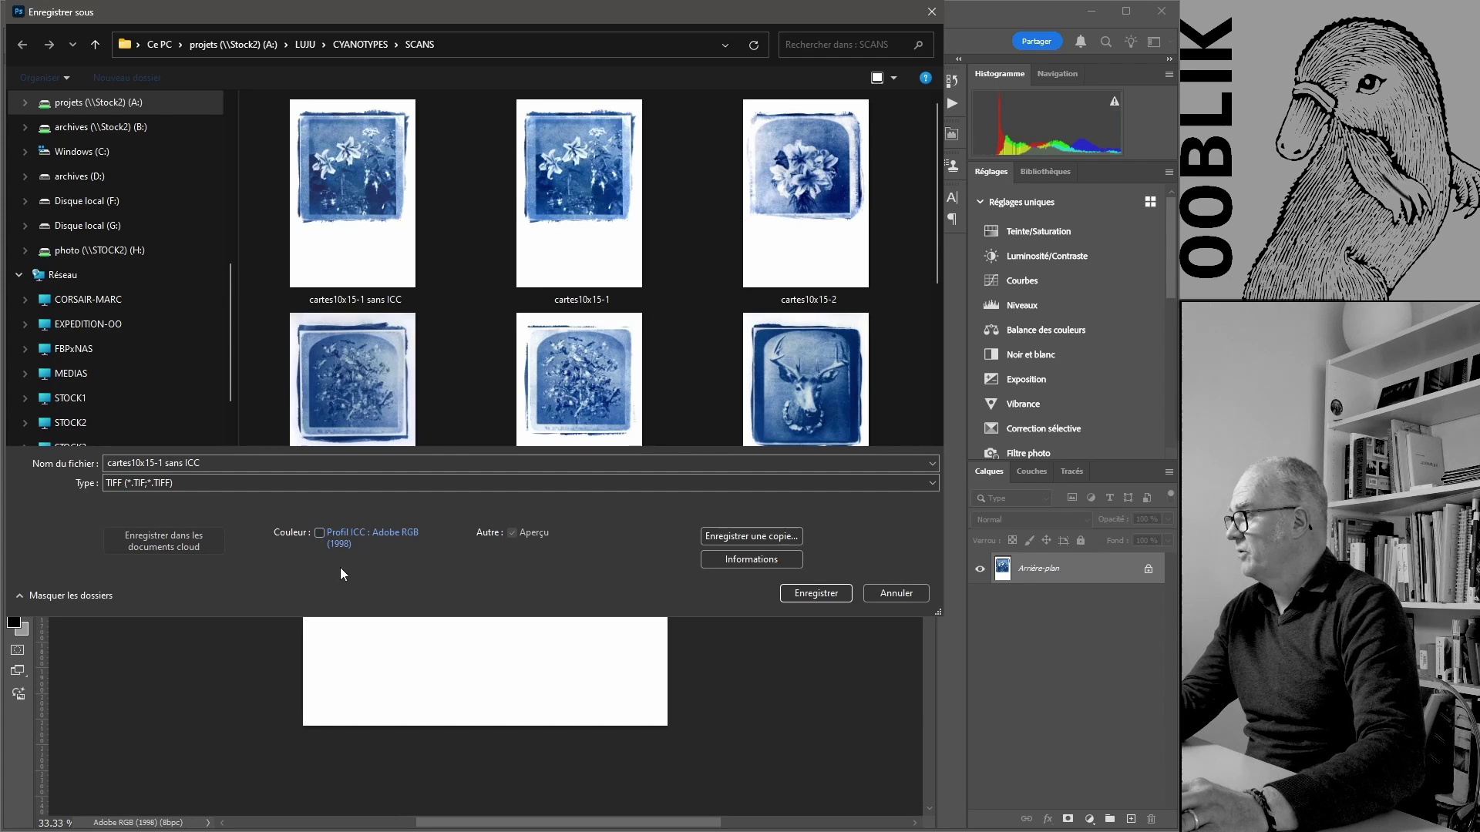
click(321, 531)
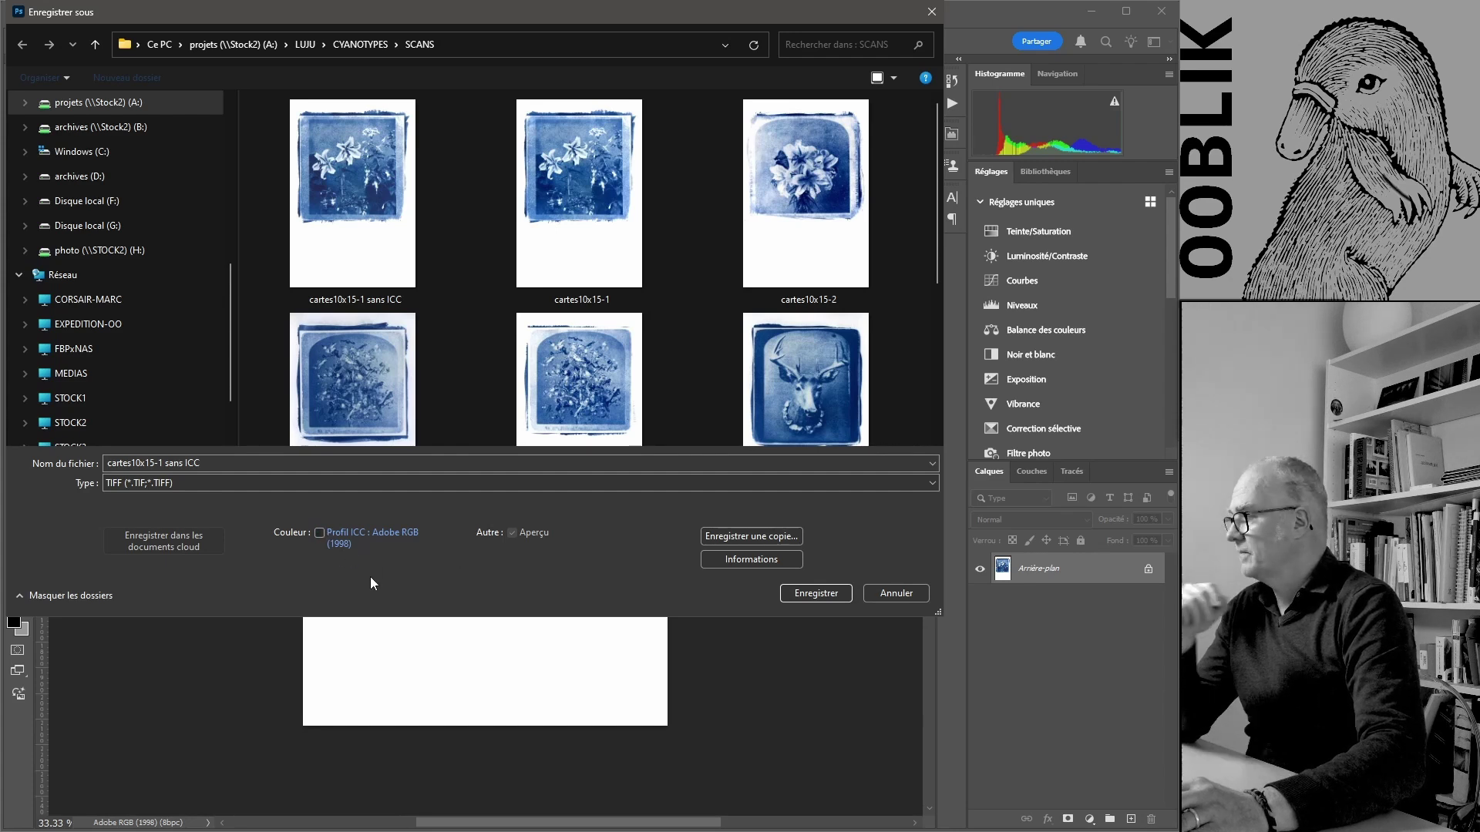
click(319, 532)
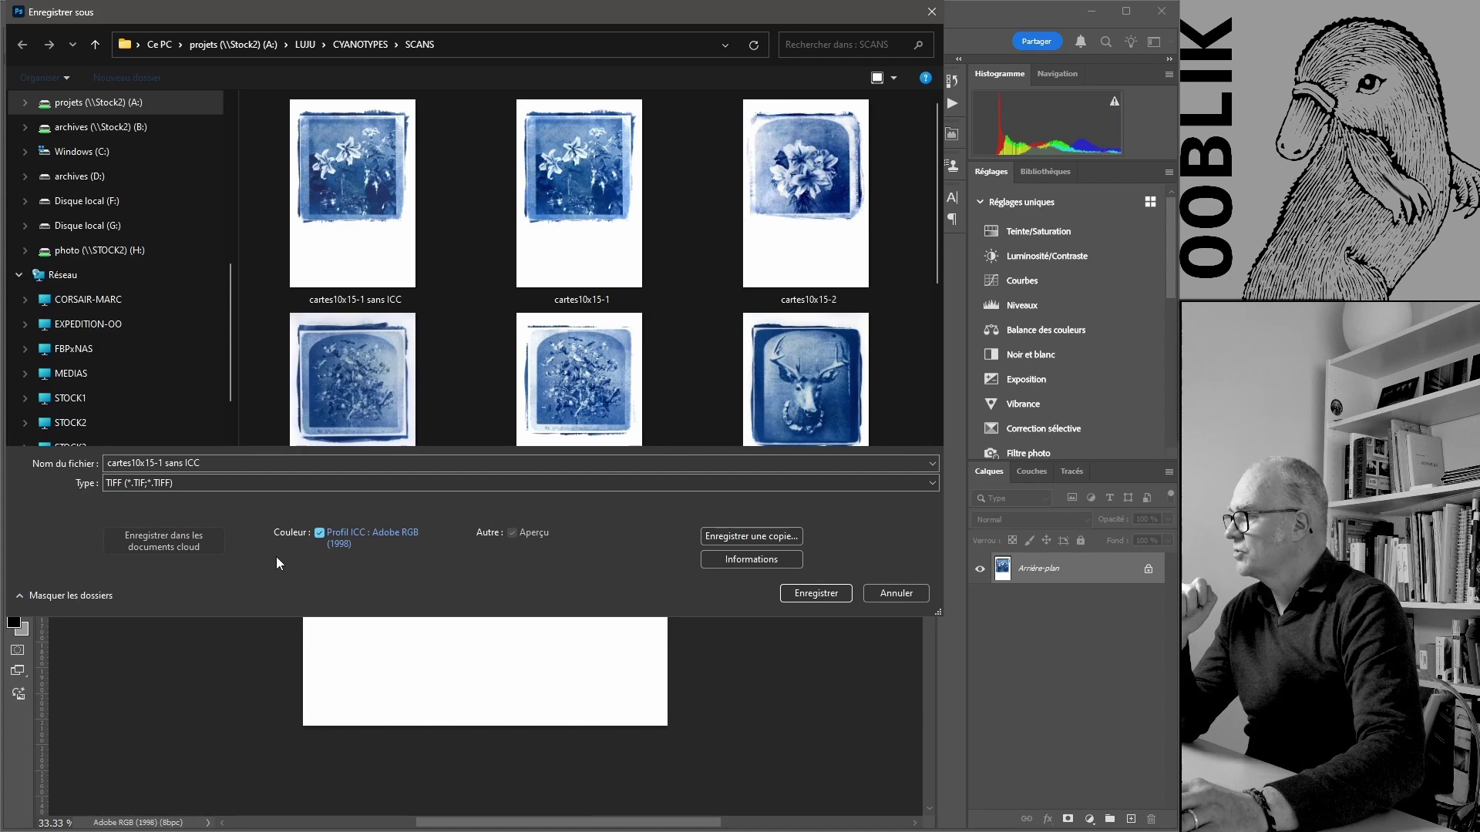
click(320, 533)
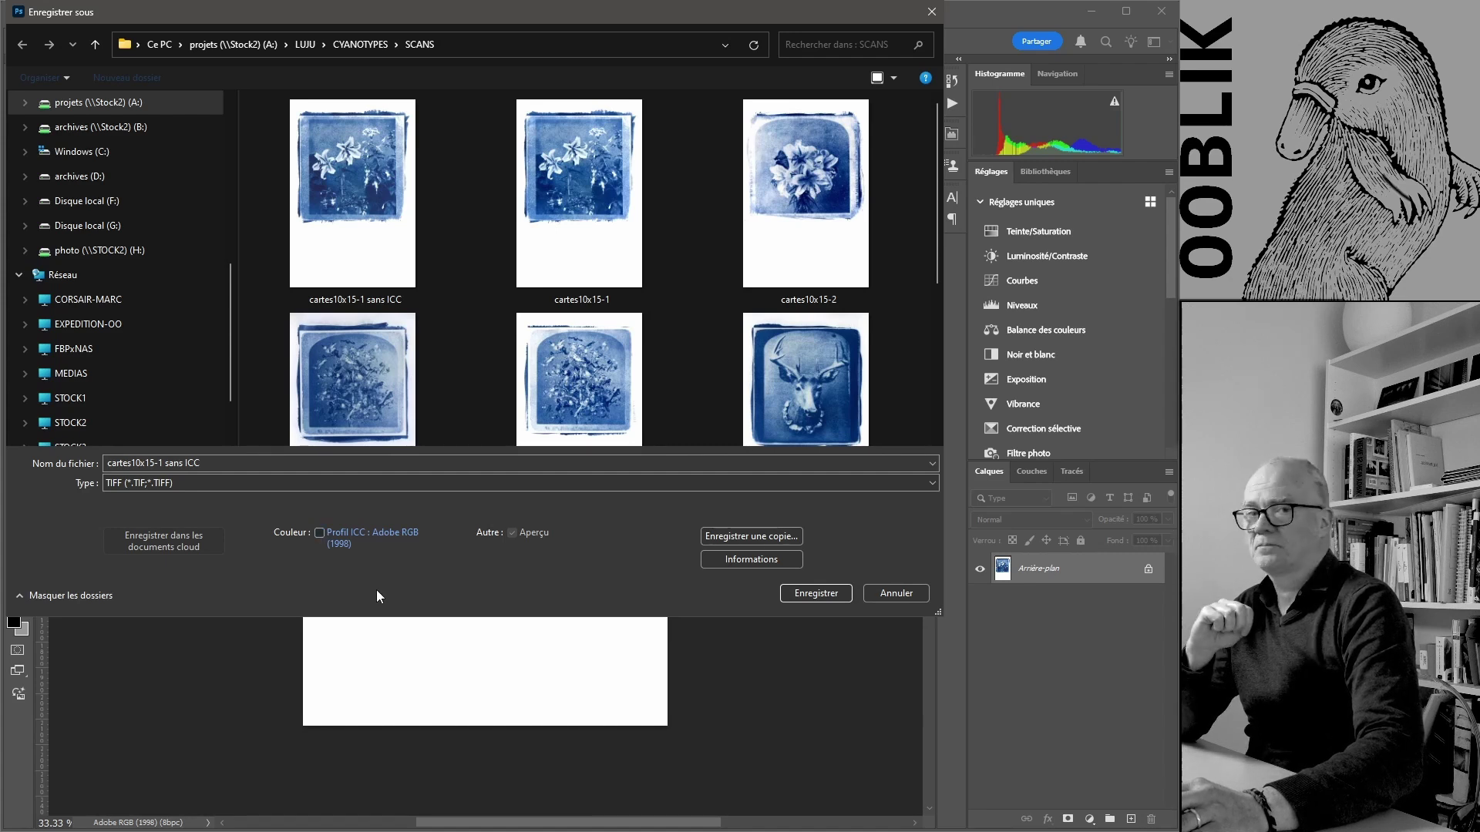
click(318, 533)
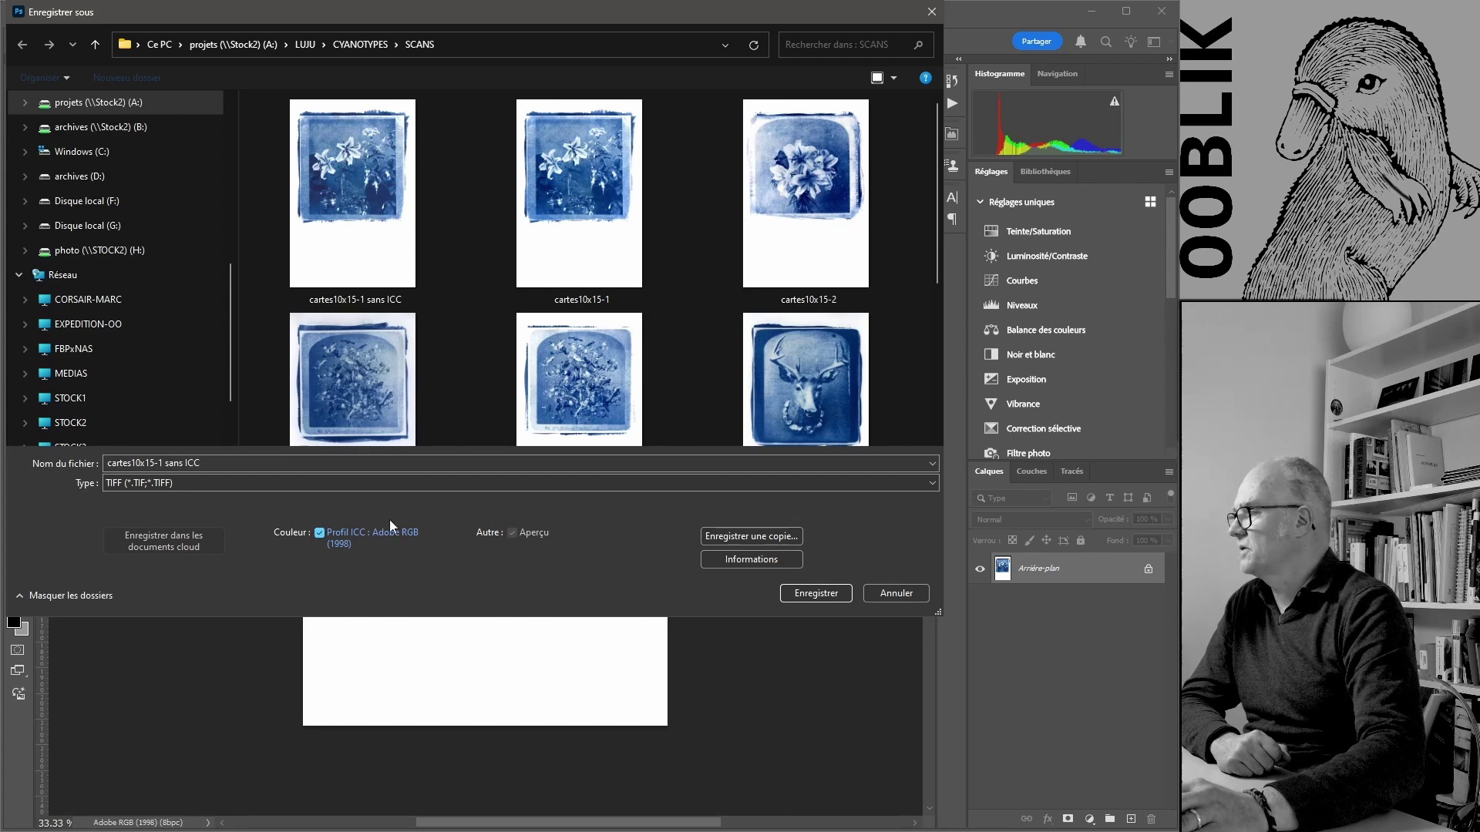
Name the file "cartes10x15-1 avec ICC" and save it with no compression, interleaved pixel order and IBM PC format.
click(171, 462)
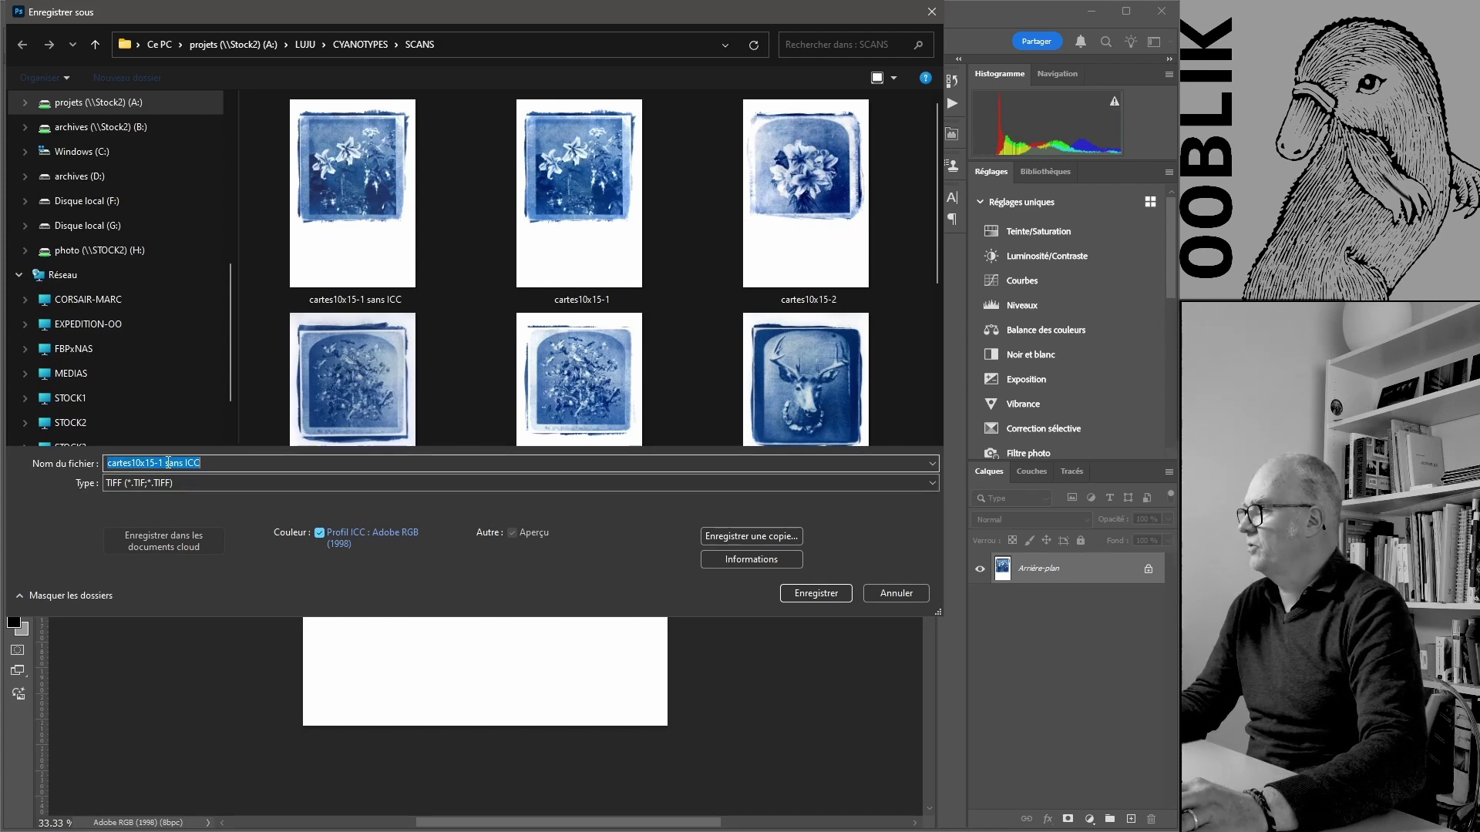
click(170, 462)
double_click(170, 463)
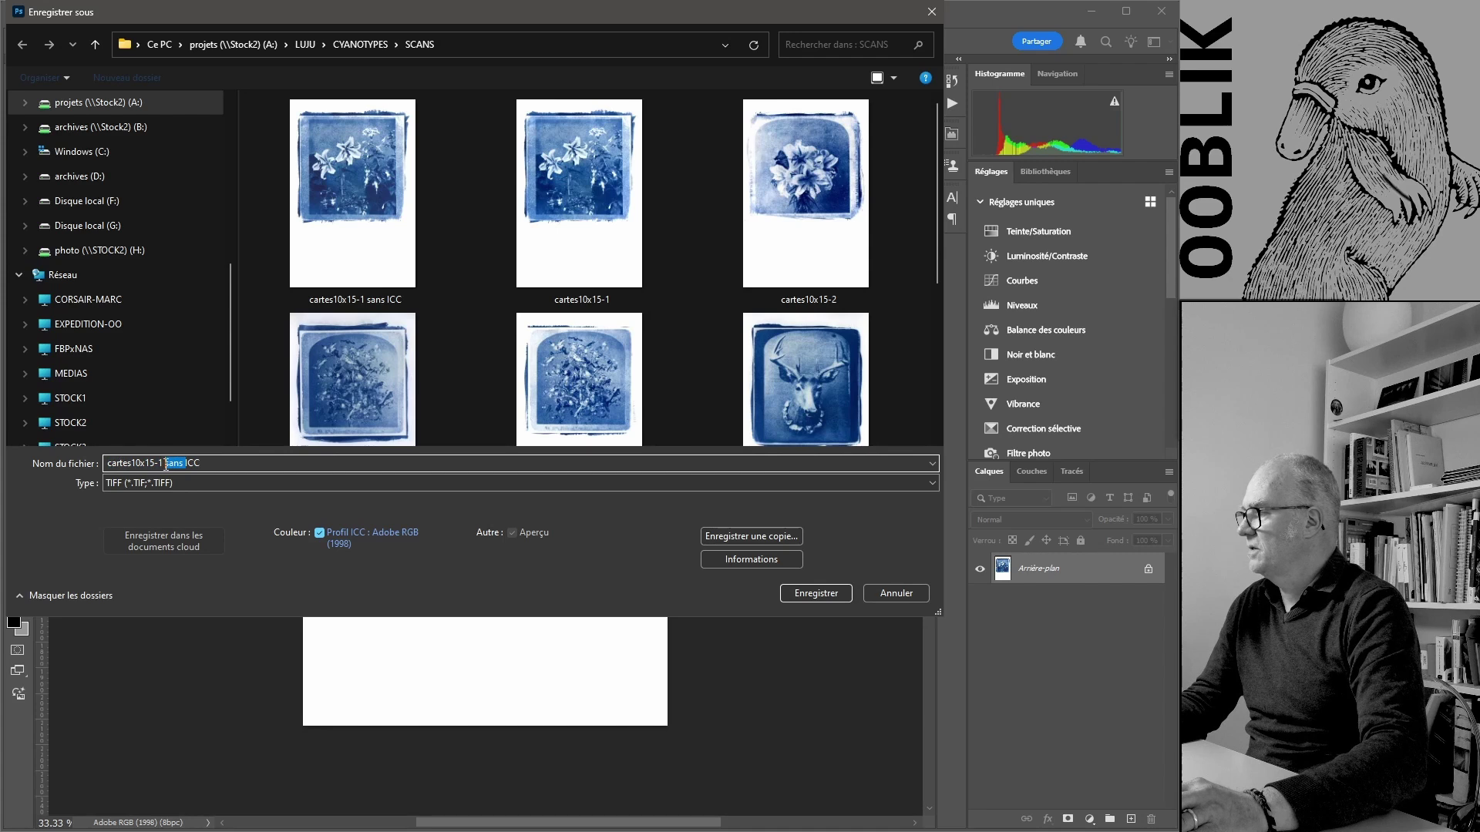
text(avec)
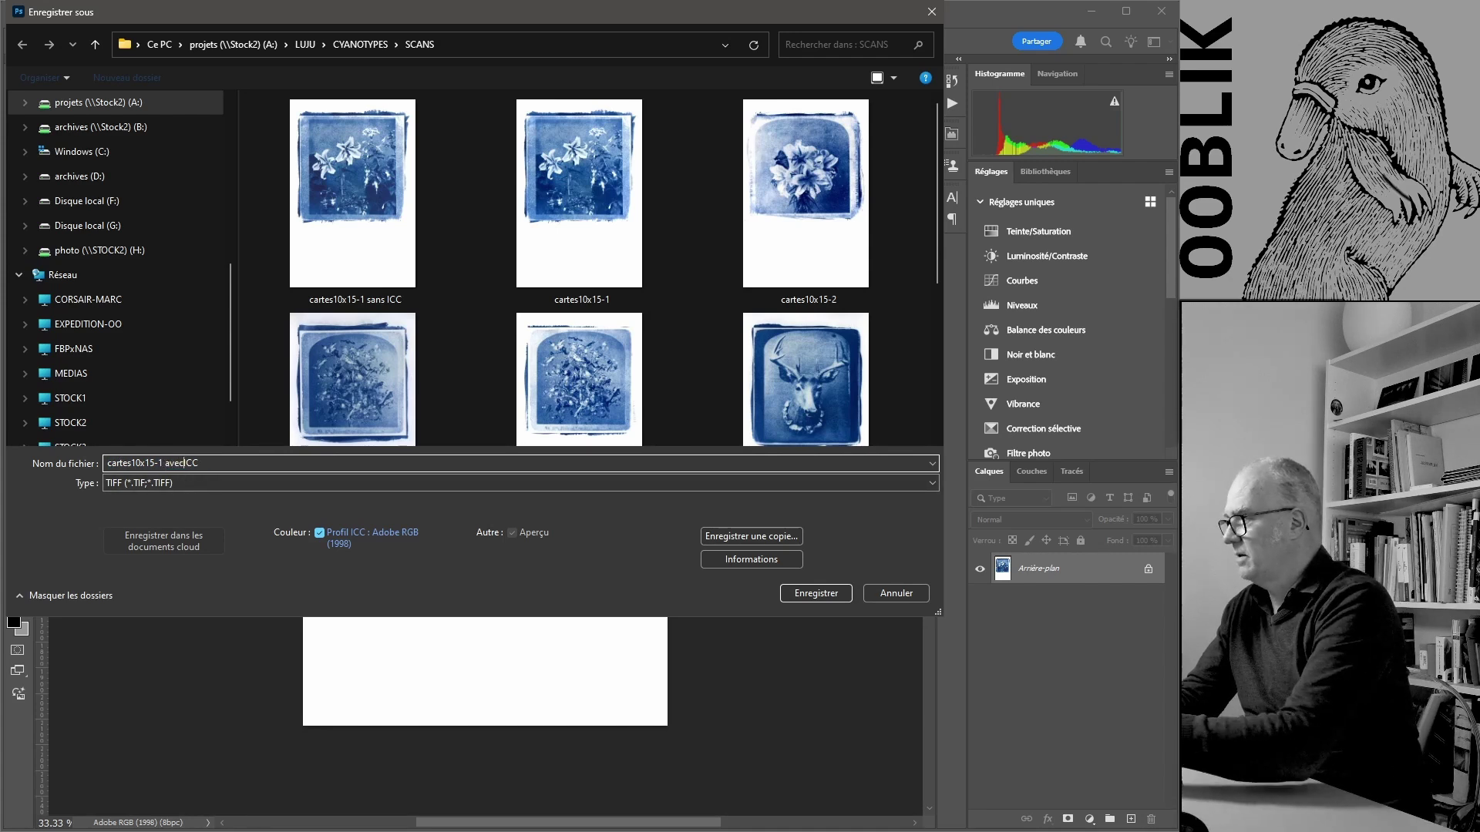
click(802, 594)
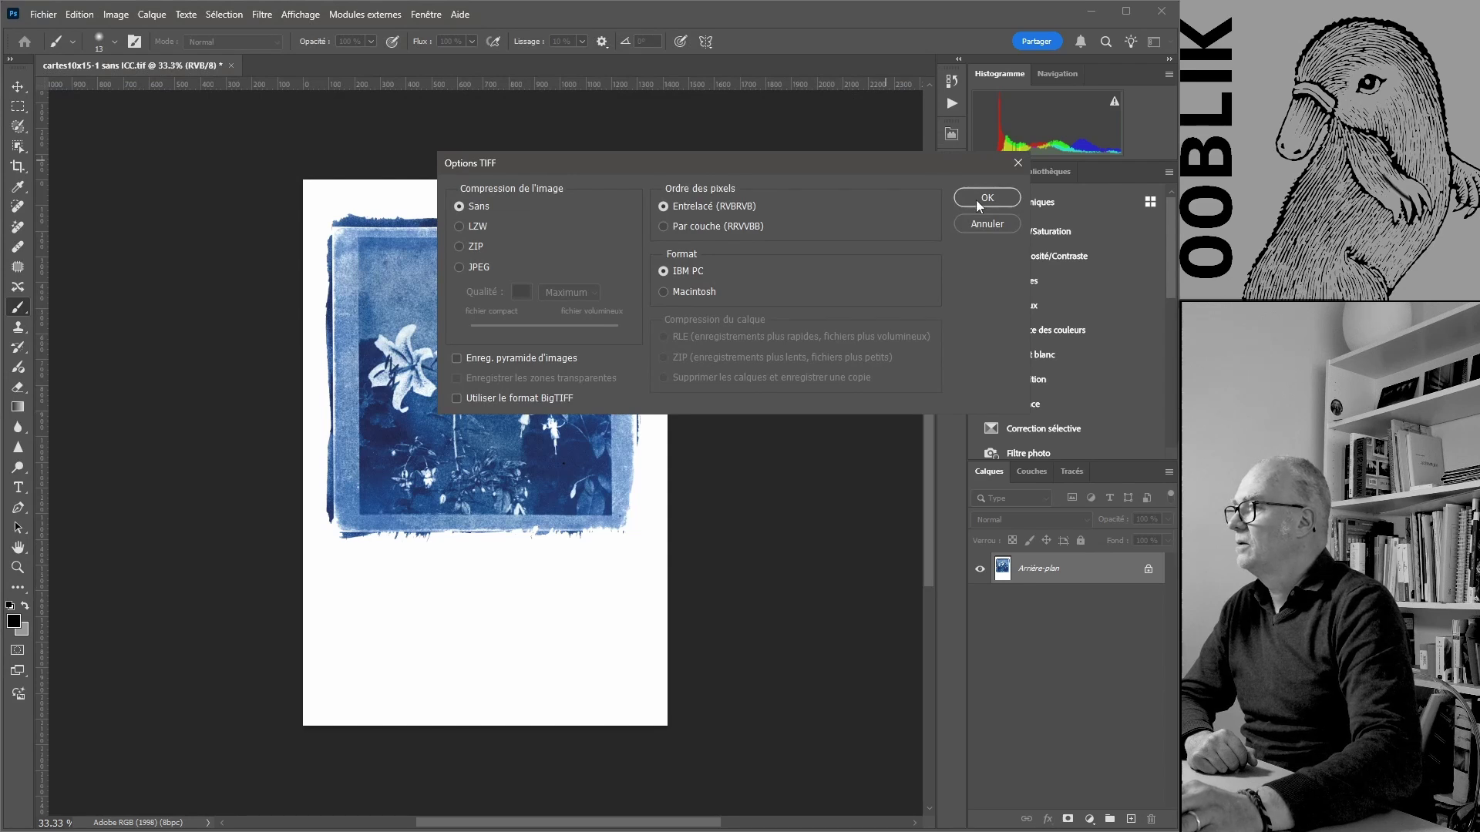
click(989, 198)
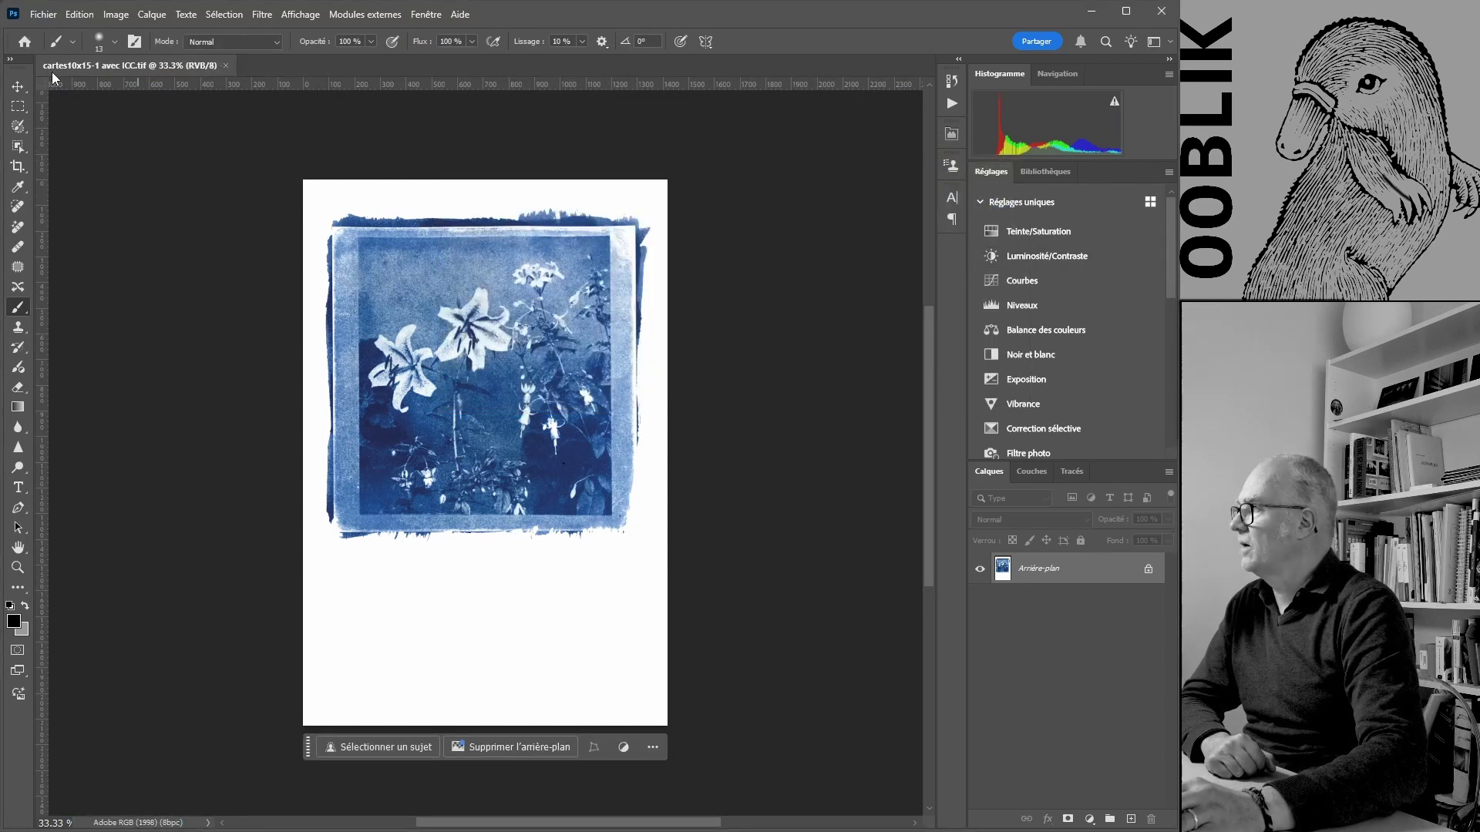
Reveal "cartes10x15-1 avec ICC.tif" in its folder, and check the profile display of the reopened document.
right_click(104, 67)
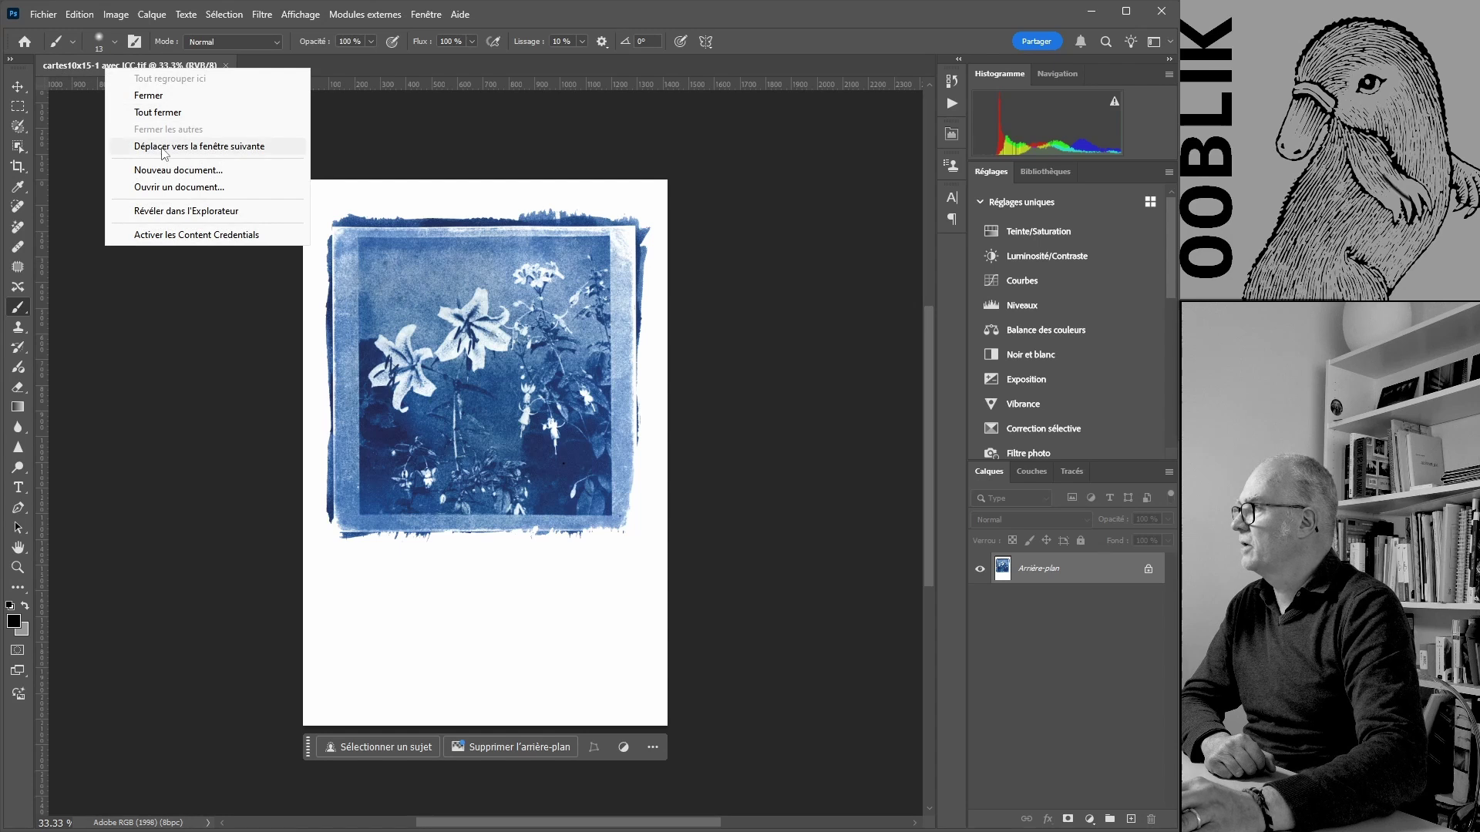
click(164, 213)
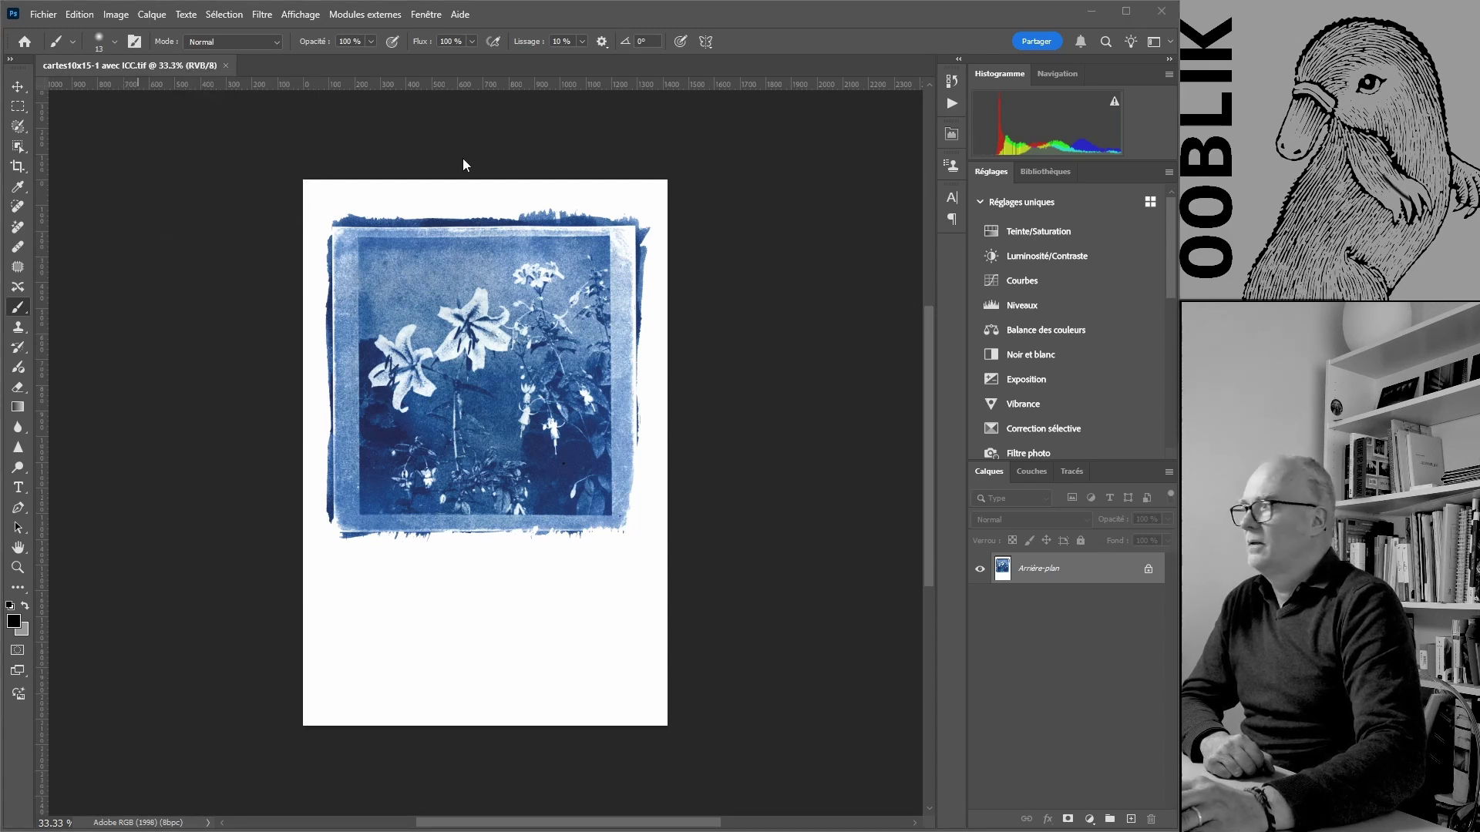
click(224, 66)
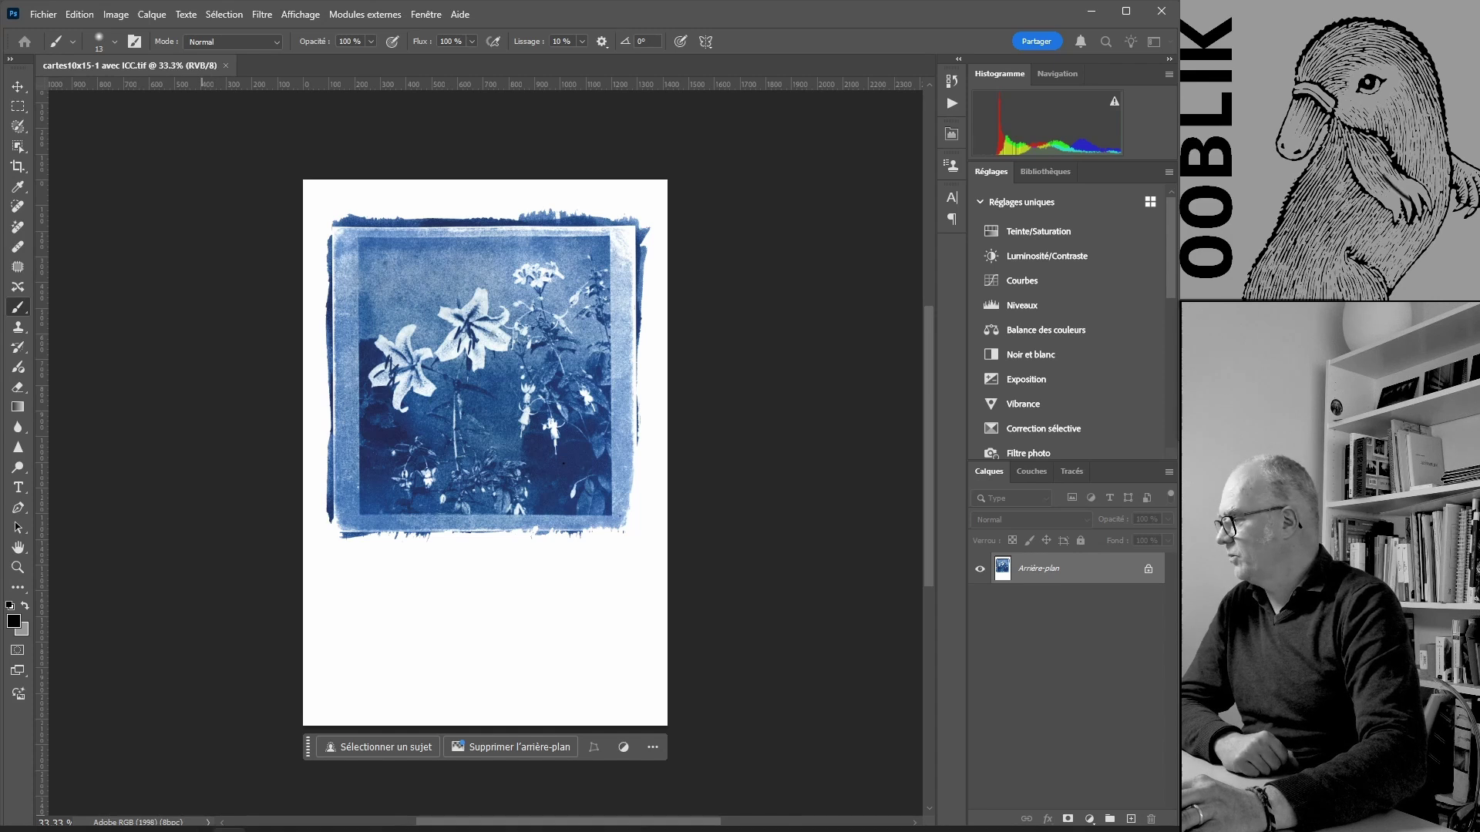
click(208, 822)
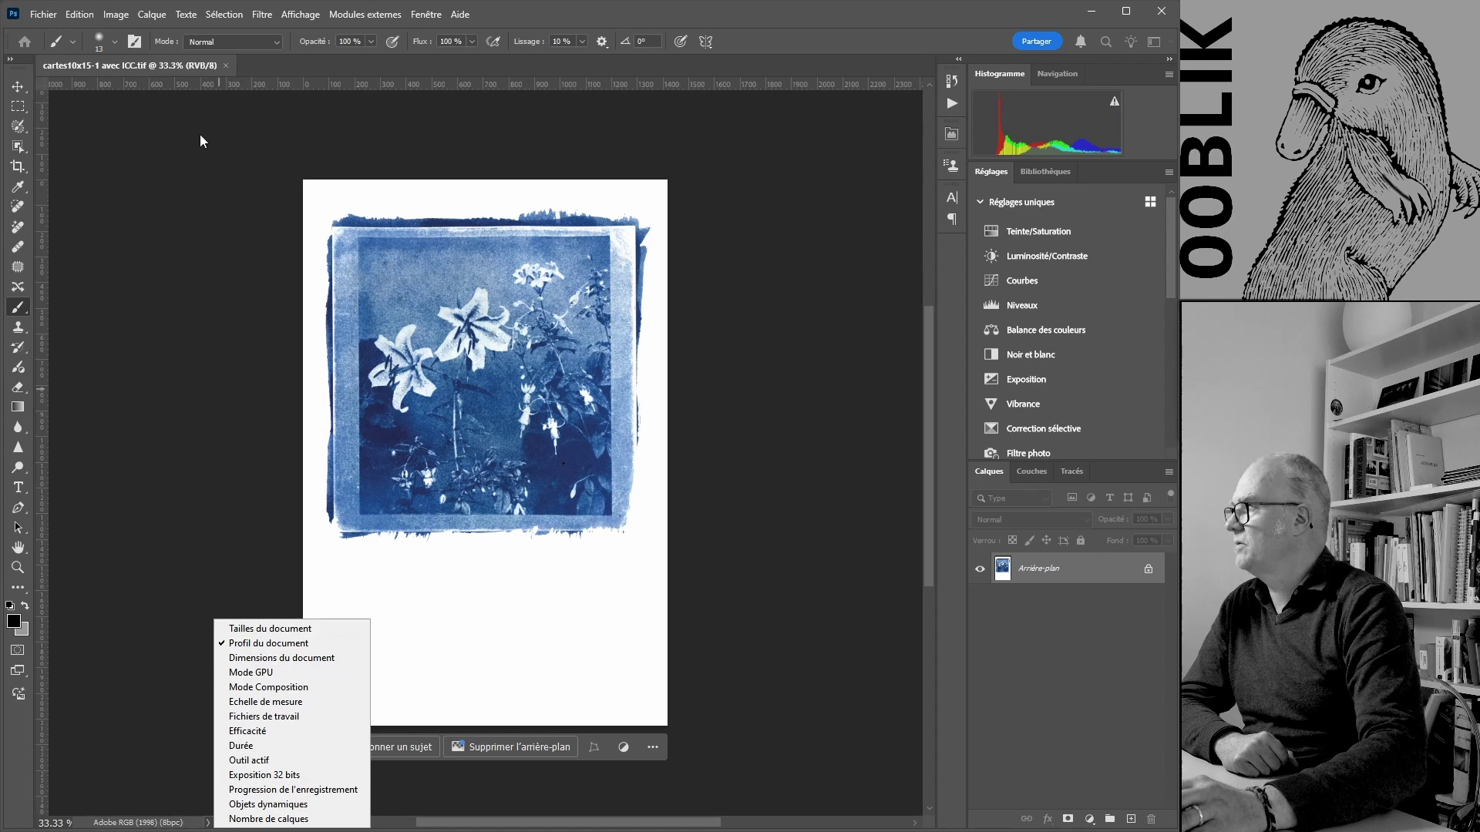
click(290, 83)
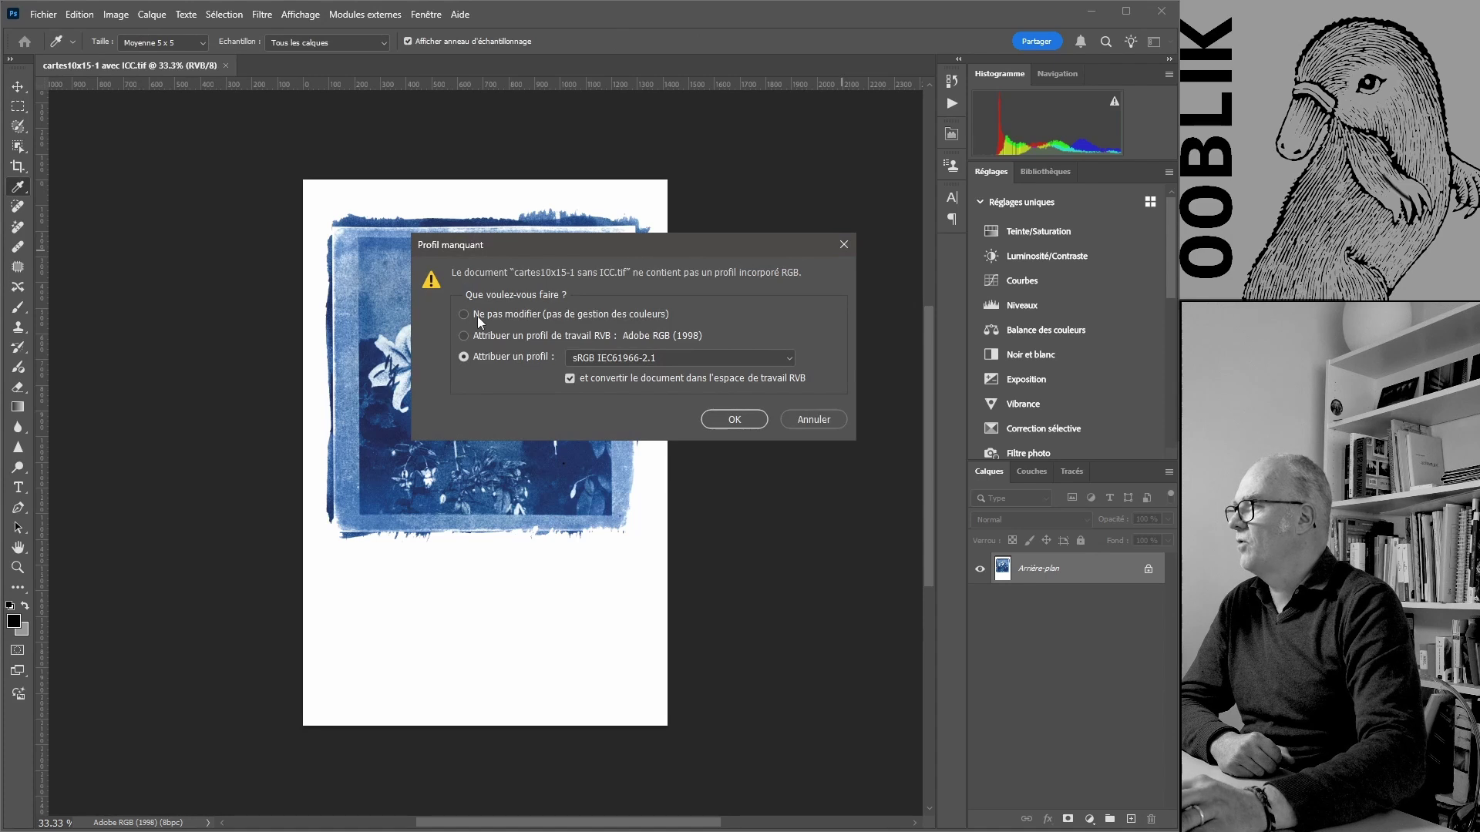
Open "cartes10x15-1 sans ICC.tif" unmodified, with no colour management.
click(478, 317)
drag(524, 248, 544, 284)
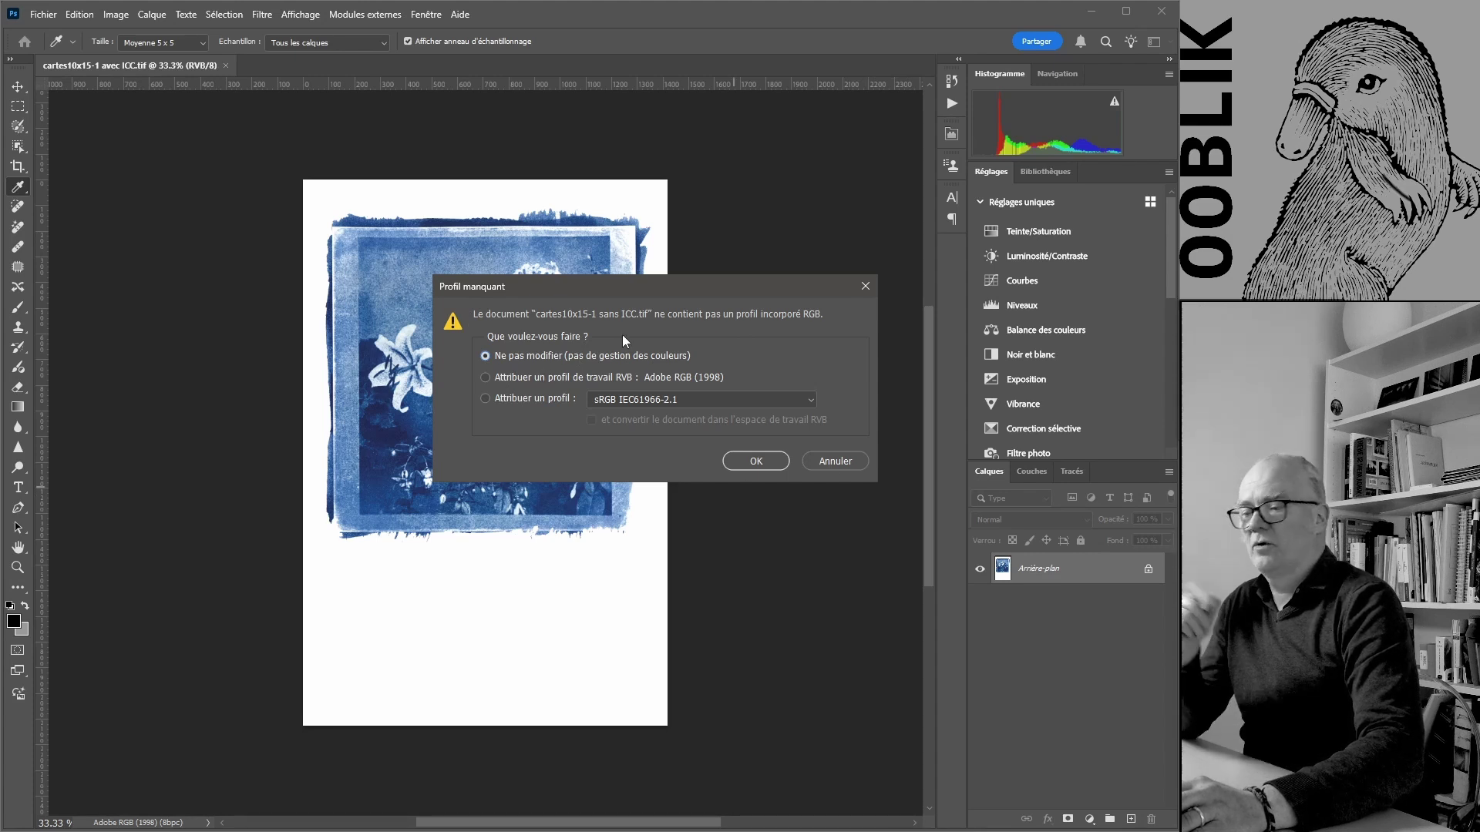
click(753, 453)
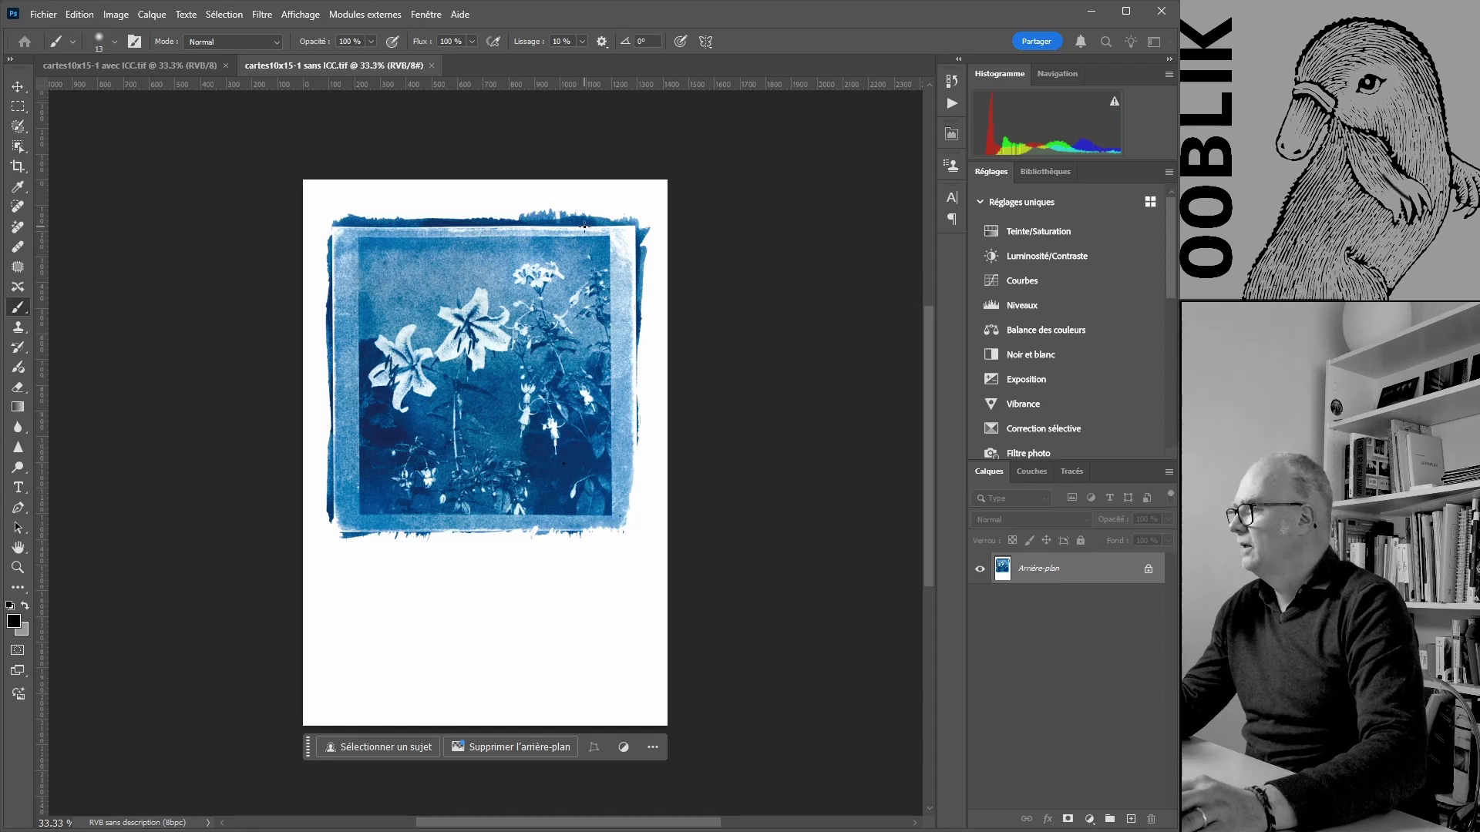
Compare the two documents side by side in a two-up vertical arrangement, and close "cartes10x15-1 sans ICC.tif".
click(441, 15)
mouse_move(449, 36)
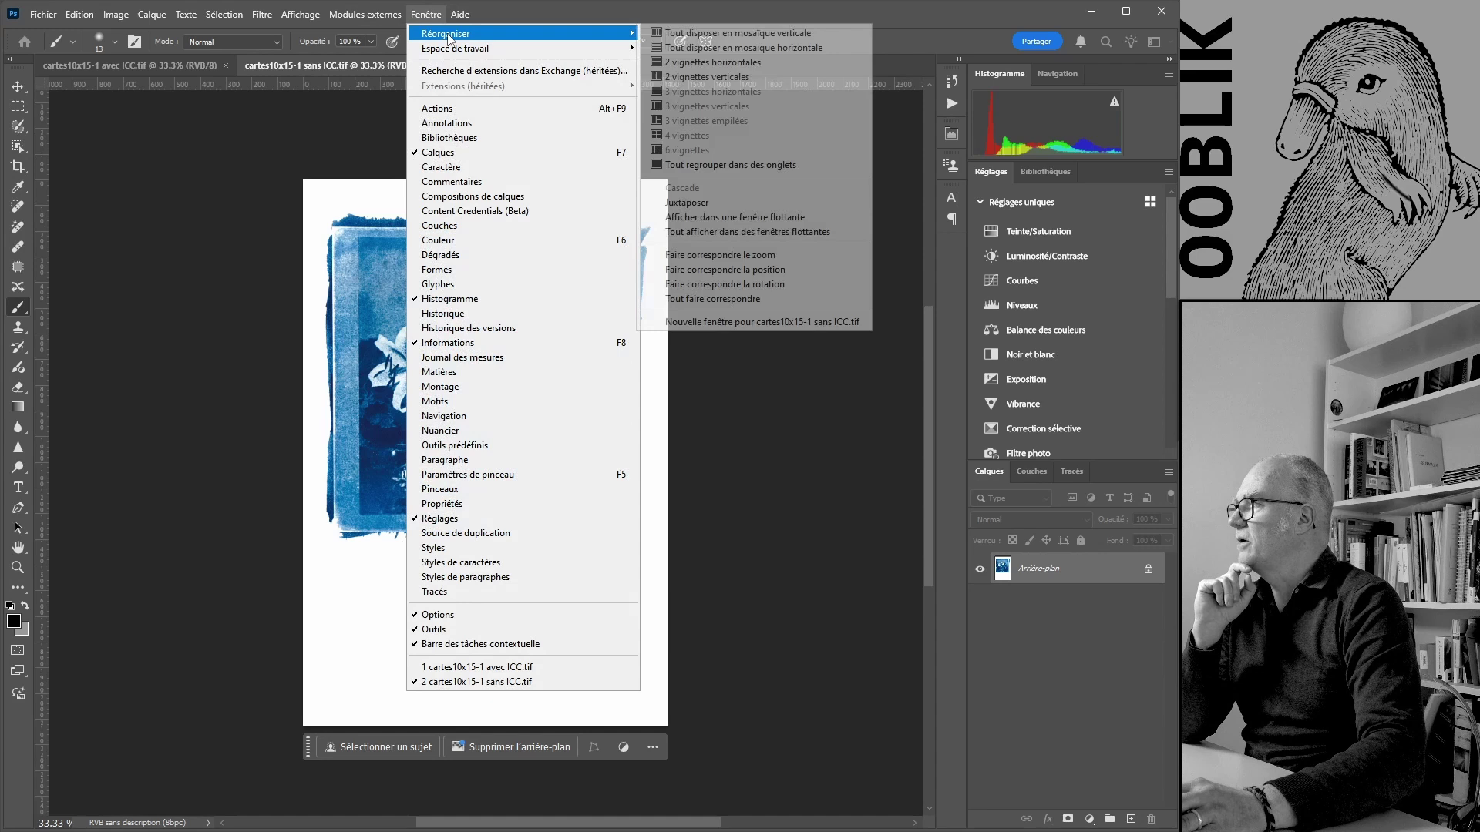
click(717, 78)
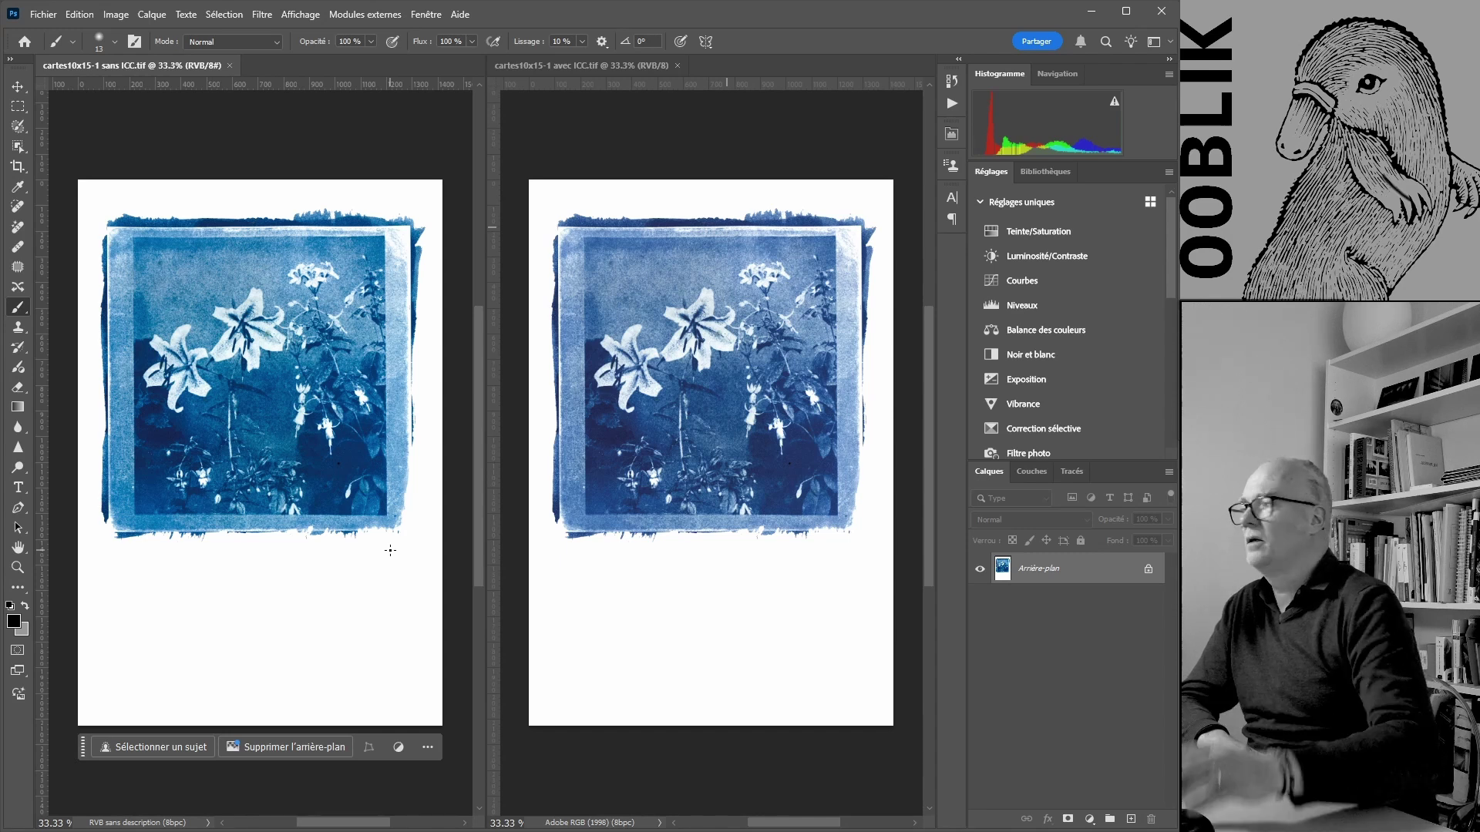
click(229, 66)
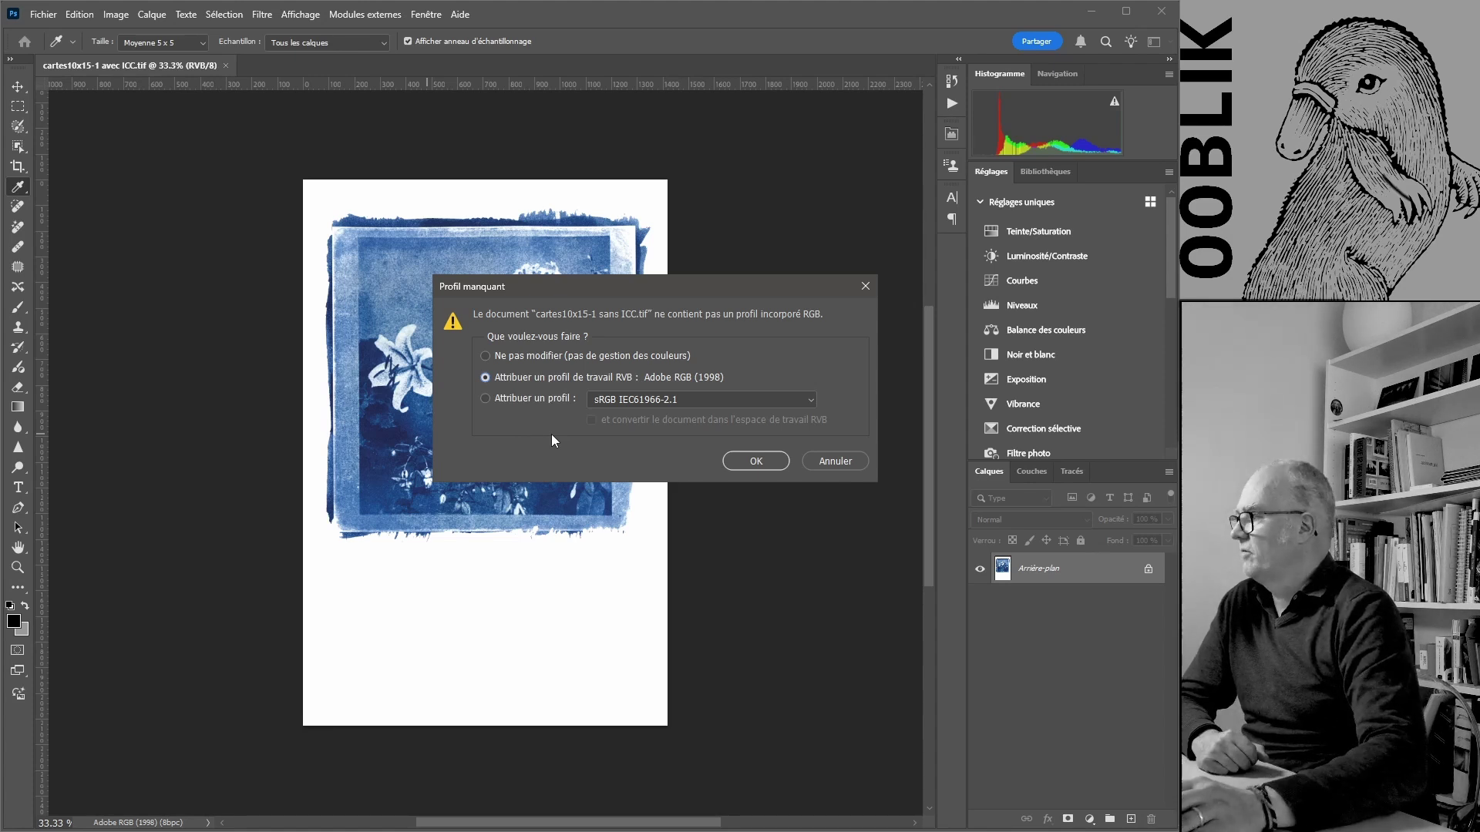
Open "cartes10x15-1 sans ICC.tif" with sRGB IEC61966-2.1 assigned and converted to the working RGB space, and compare it with the "avec ICC" document.
click(537, 400)
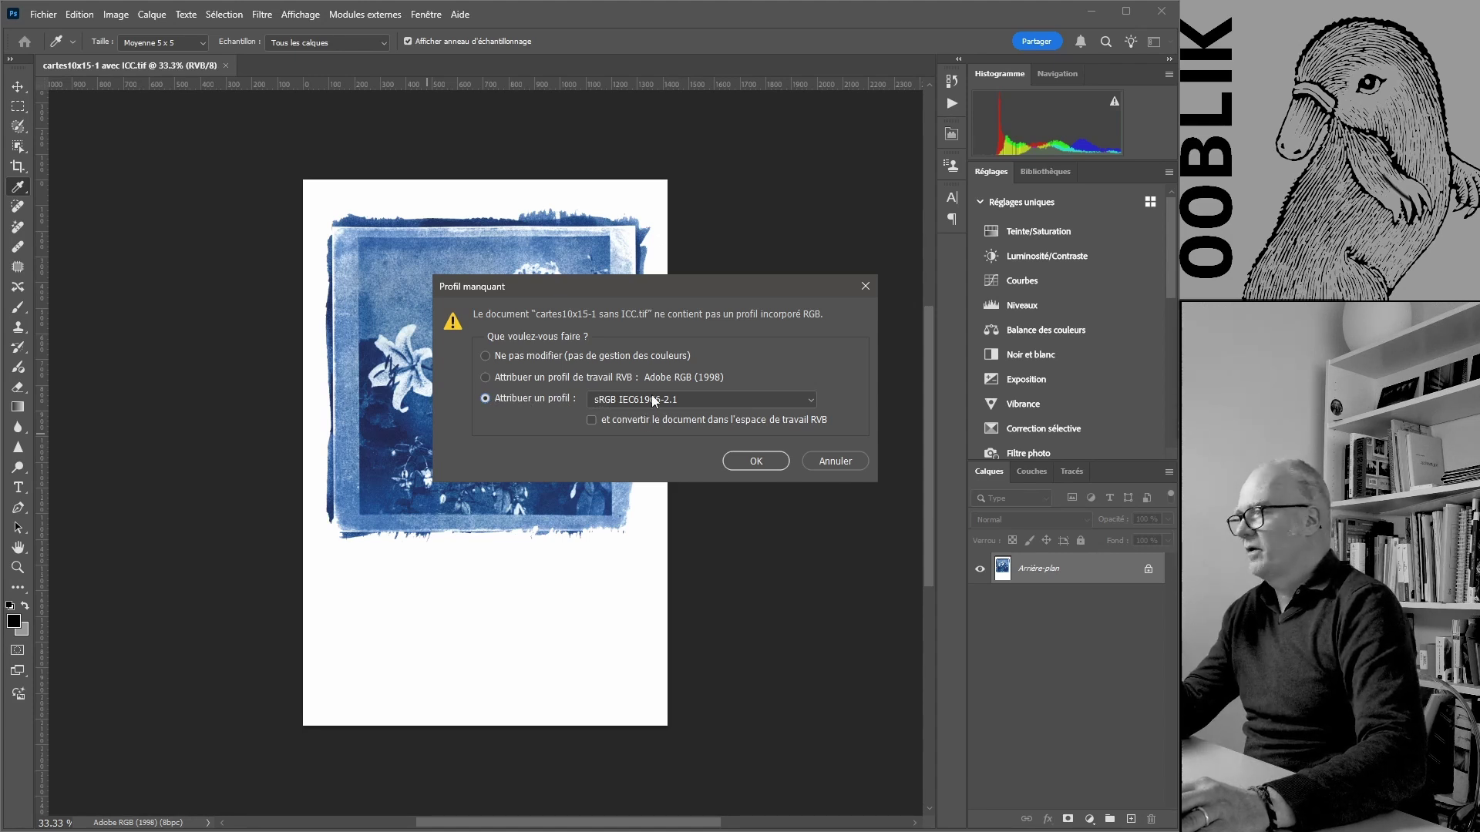
click(592, 420)
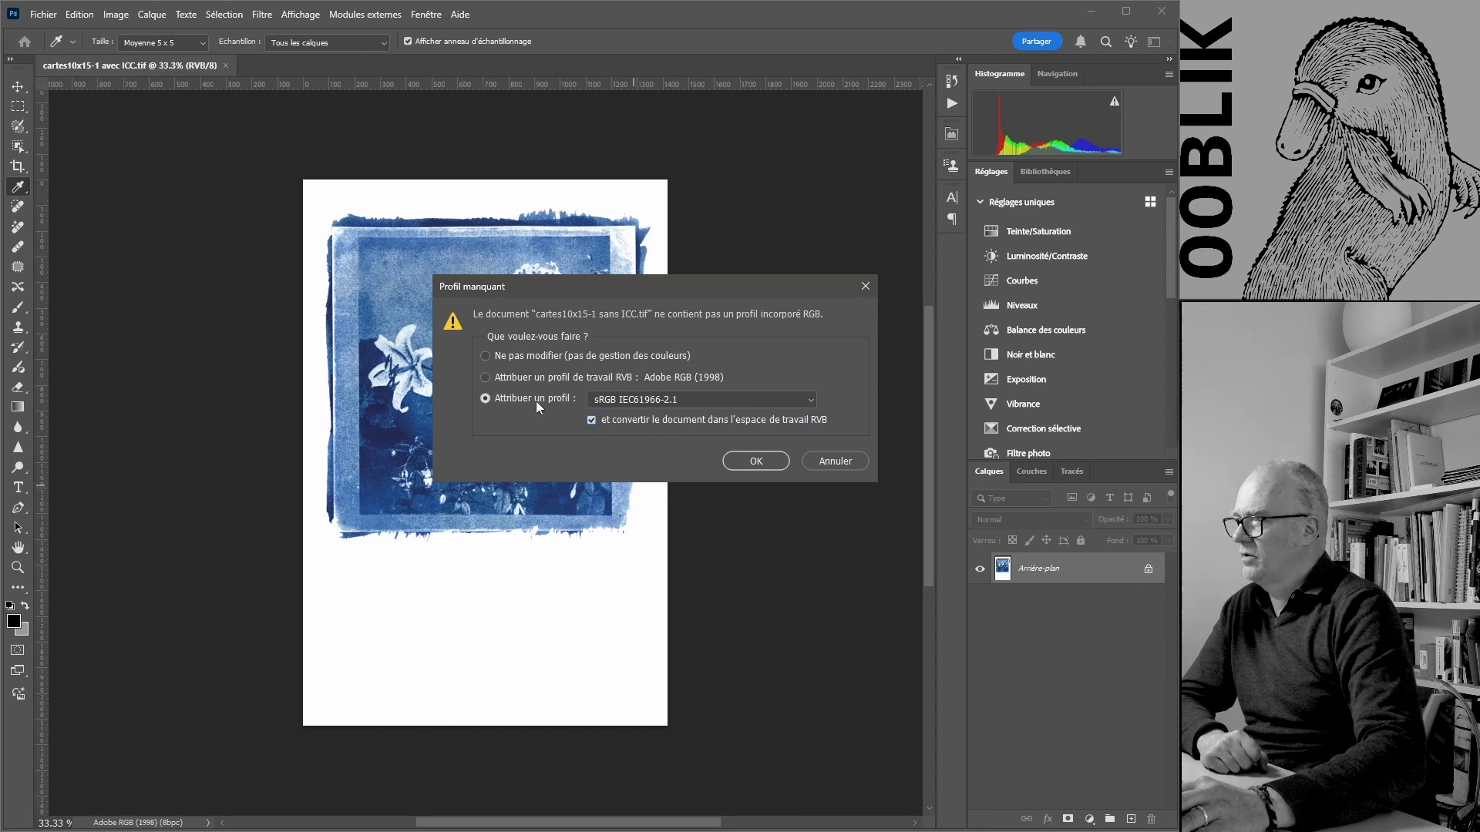
click(757, 461)
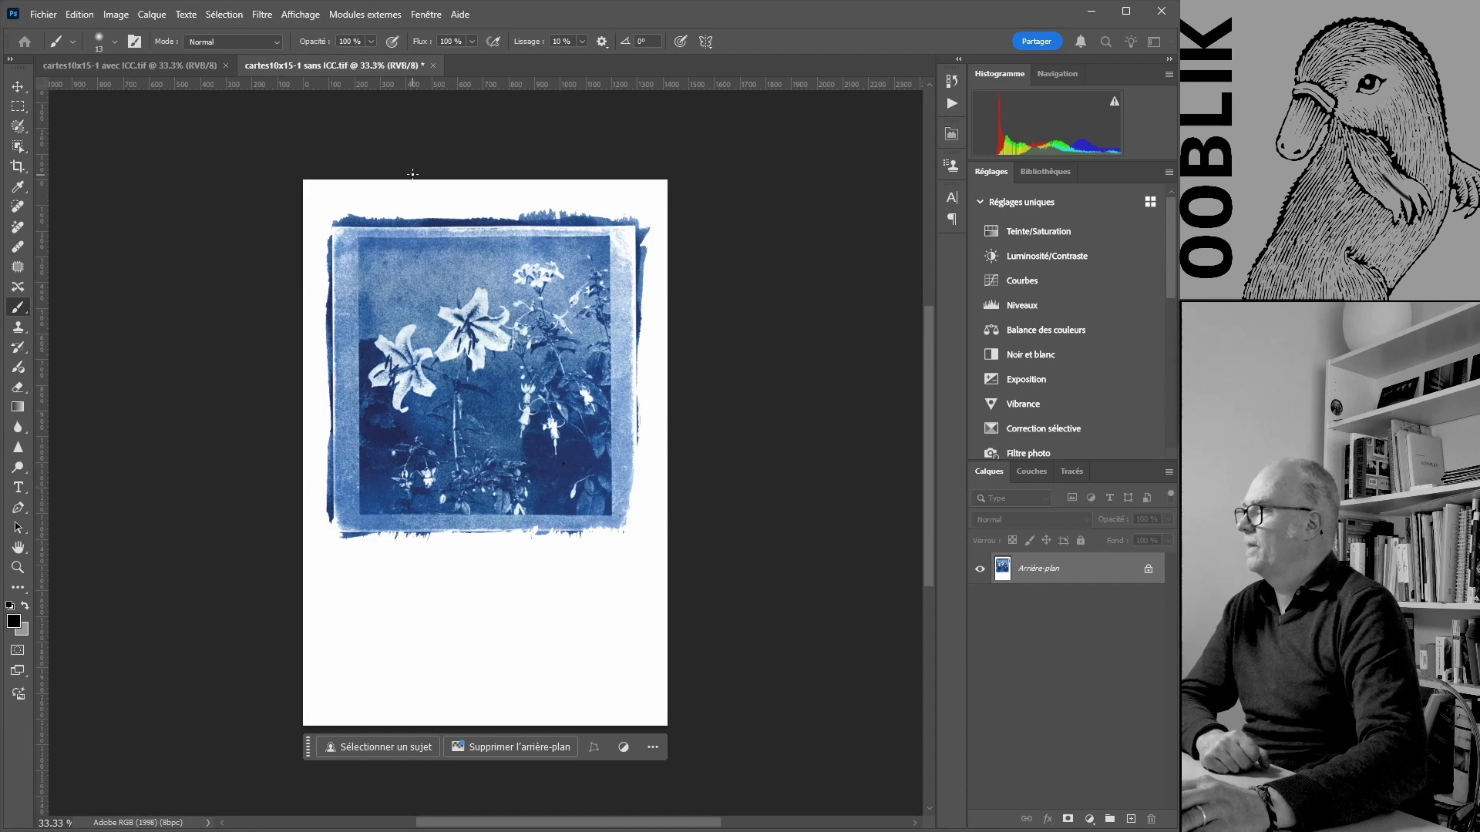
click(175, 66)
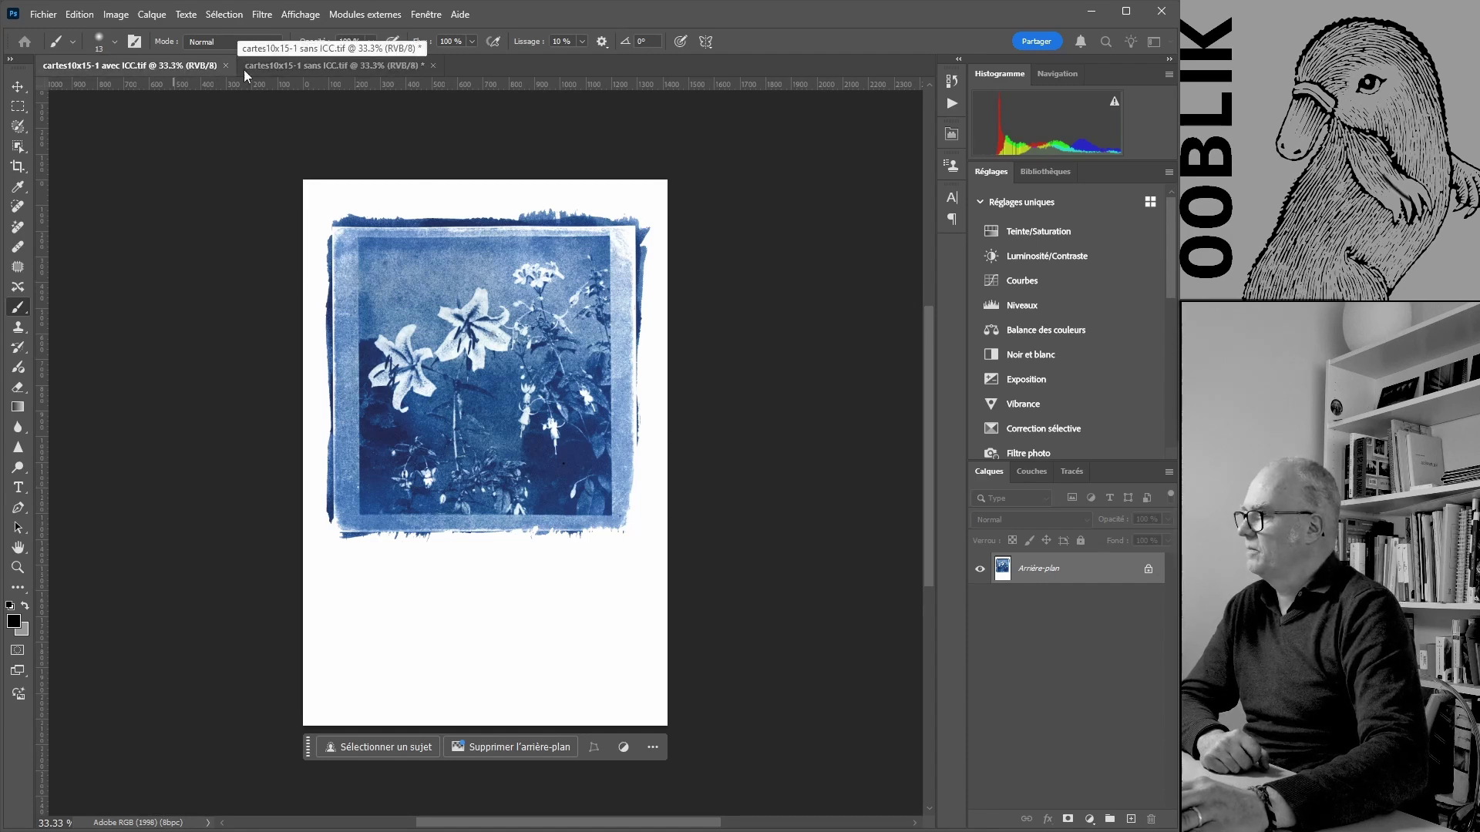
click(296, 67)
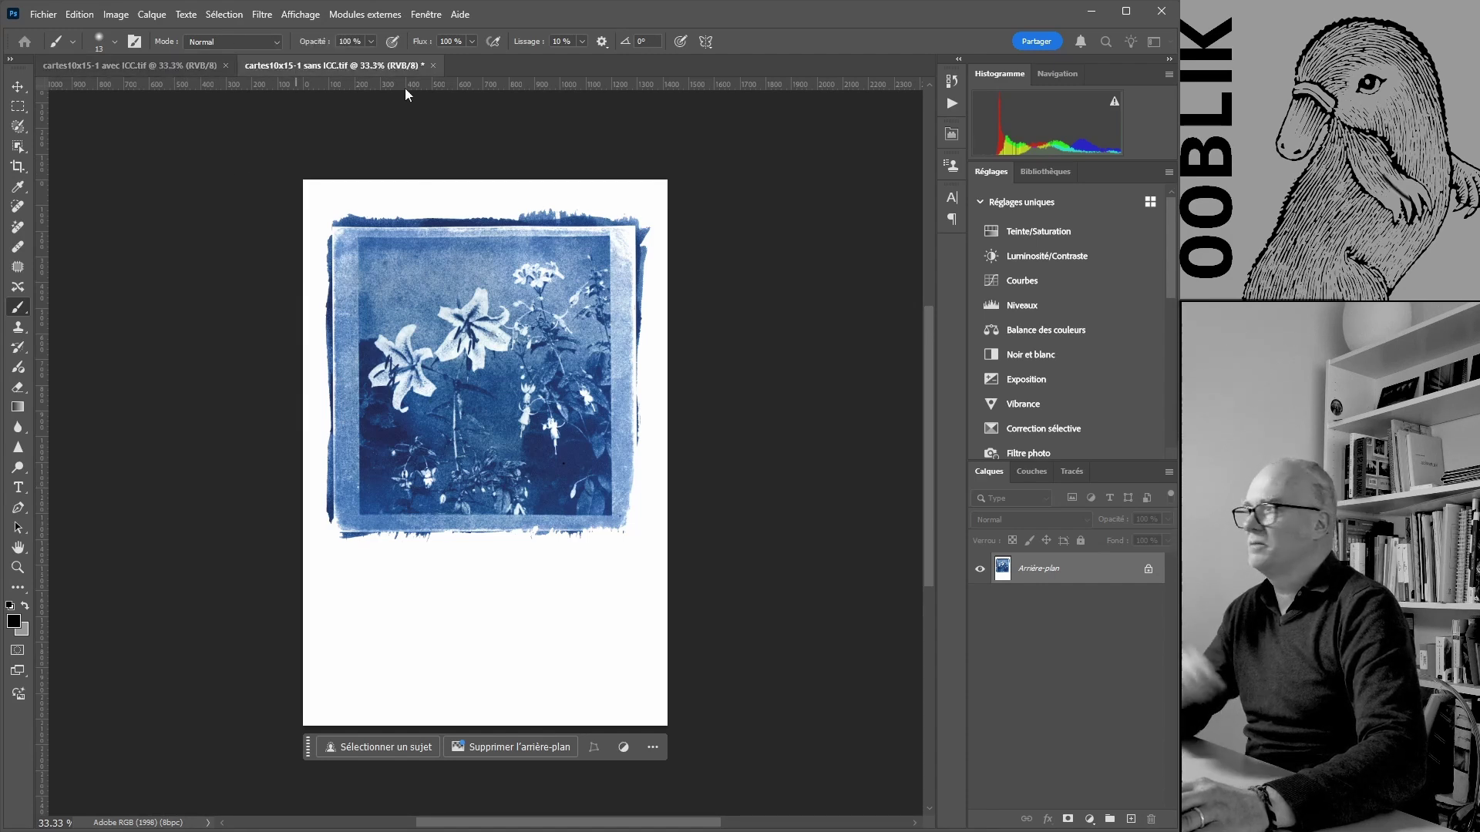